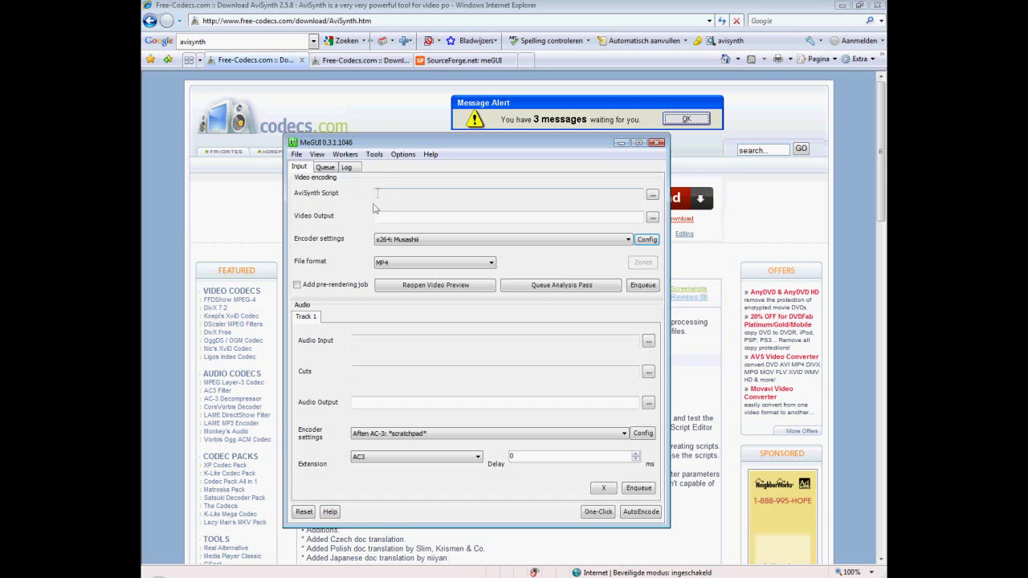
Bring Internet Explorer forward and view the x264 codec page, then the SourceForge meGUI page
{"action": "left_click", "coordinate": [377, 11]}
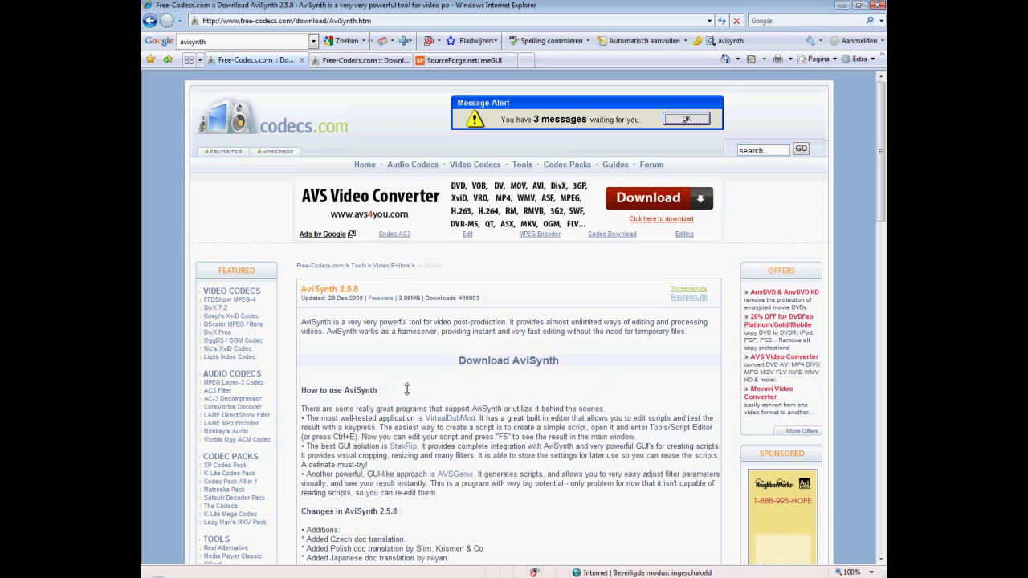
{"action": "left_click", "coordinate": [361, 61]}
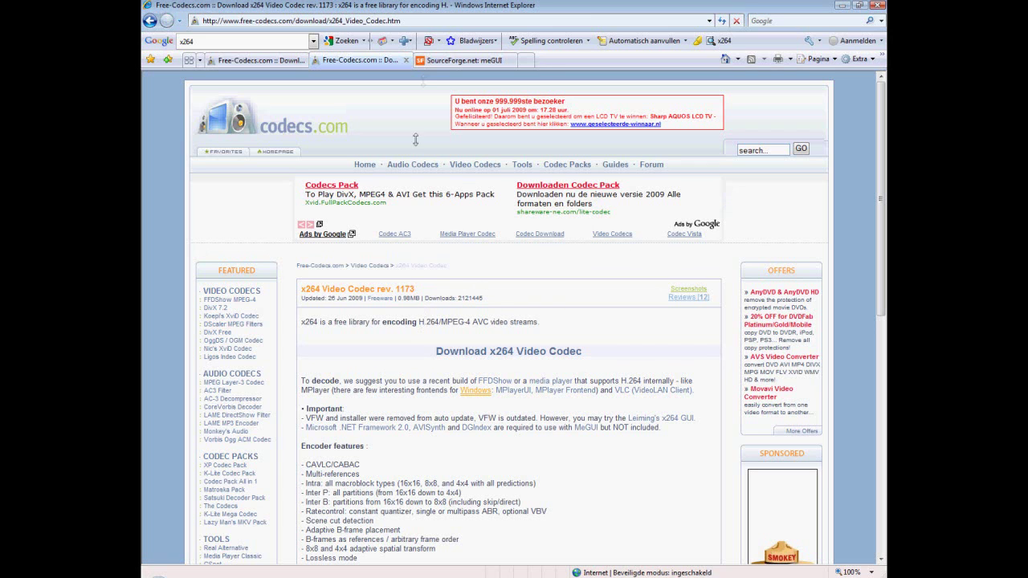
{"action": "left_click", "coordinate": [431, 61]}
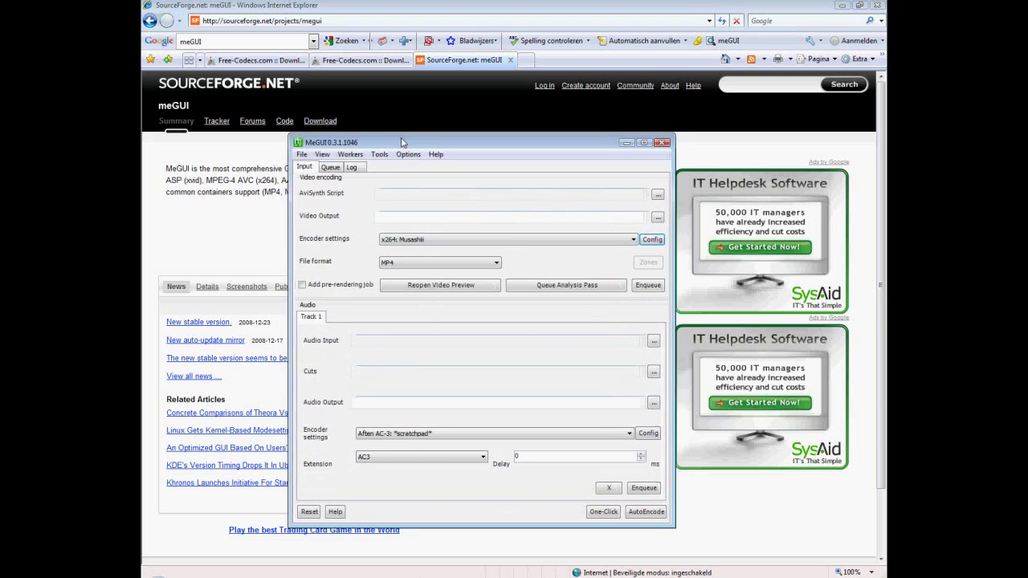
Nudge the MeGUI window slightly to a new position
{"action": "left_click_drag", "start_coordinate": [406, 143], "coordinate": [400, 141]}
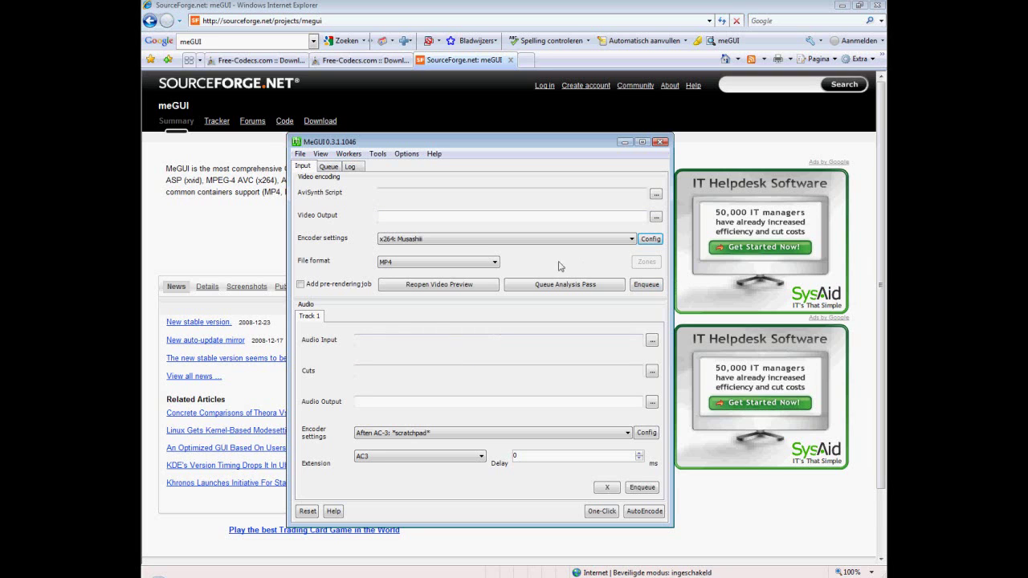
Open the x264 encoder configuration, move it lower, and cancel creating a new preset
{"action": "left_click", "coordinate": [650, 240]}
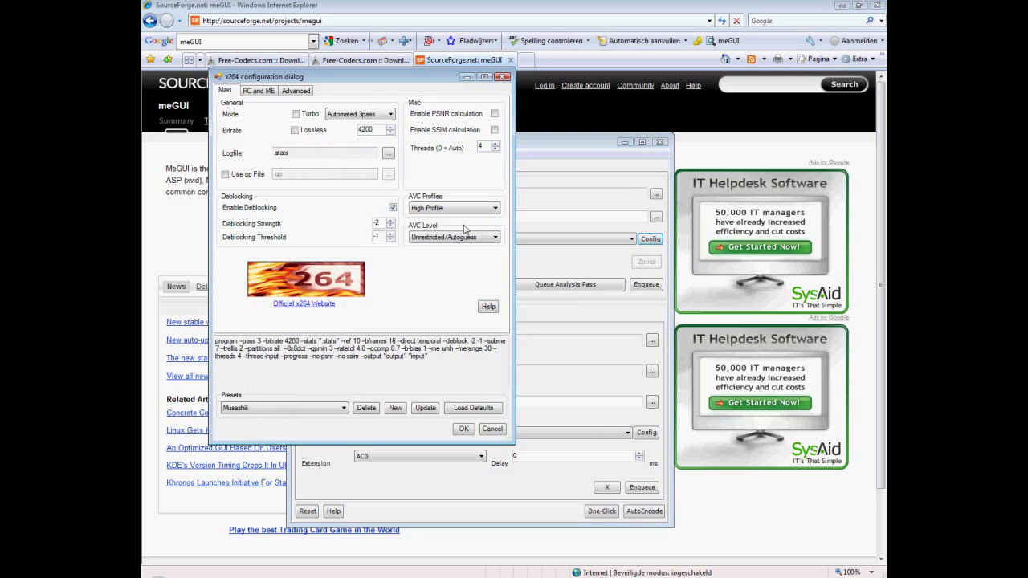
{"action": "left_click_drag", "start_coordinate": [376, 82], "coordinate": [453, 146]}
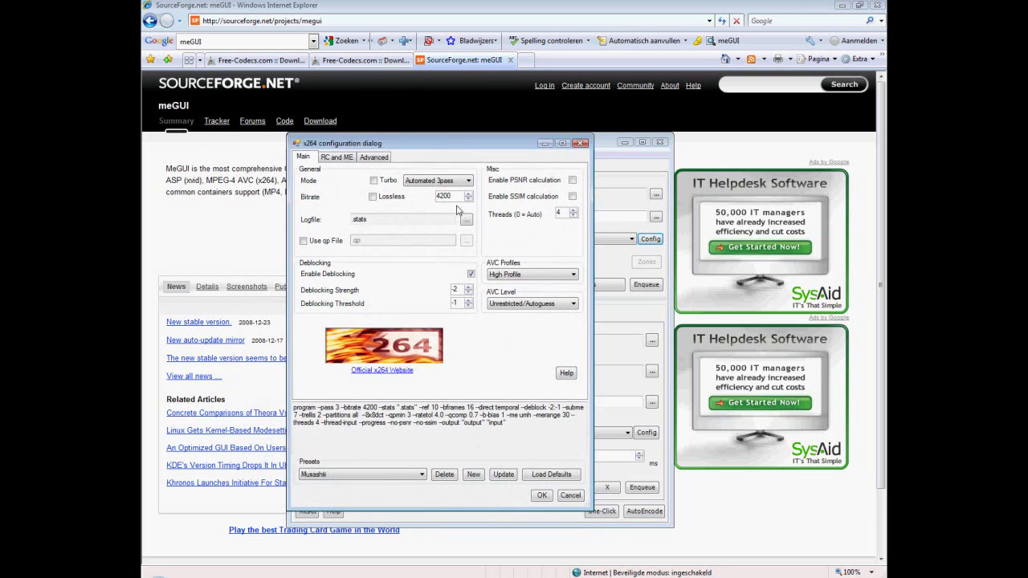
{"action": "left_click", "coordinate": [474, 477]}
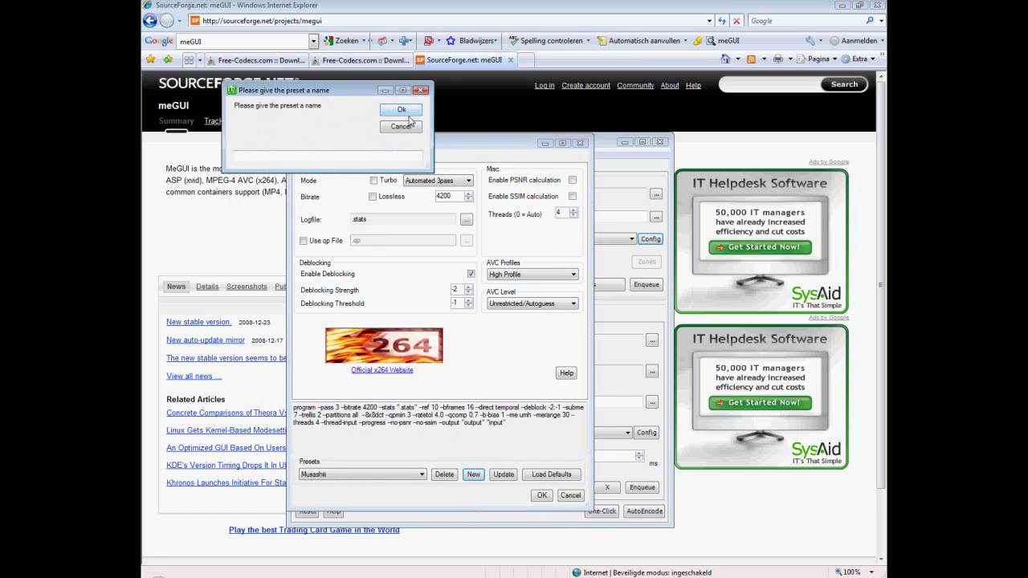
{"action": "left_click", "coordinate": [421, 90]}
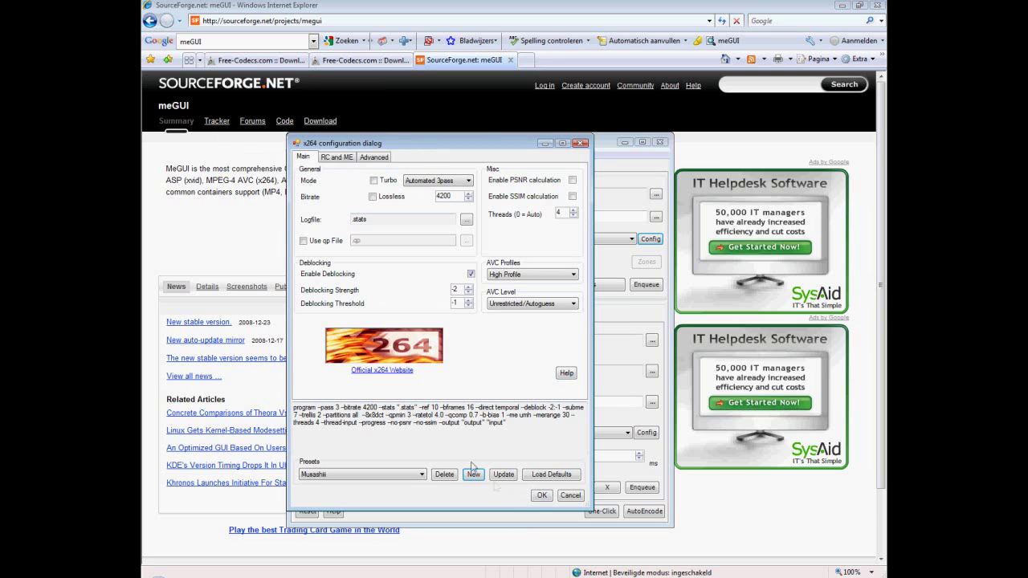
Review the Main, RC and ME, and Advanced tabs, keeping the Automated 3pass 4200-bitrate settings
{"action": "left_click", "coordinate": [336, 158]}
{"action": "left_click", "coordinate": [374, 157]}
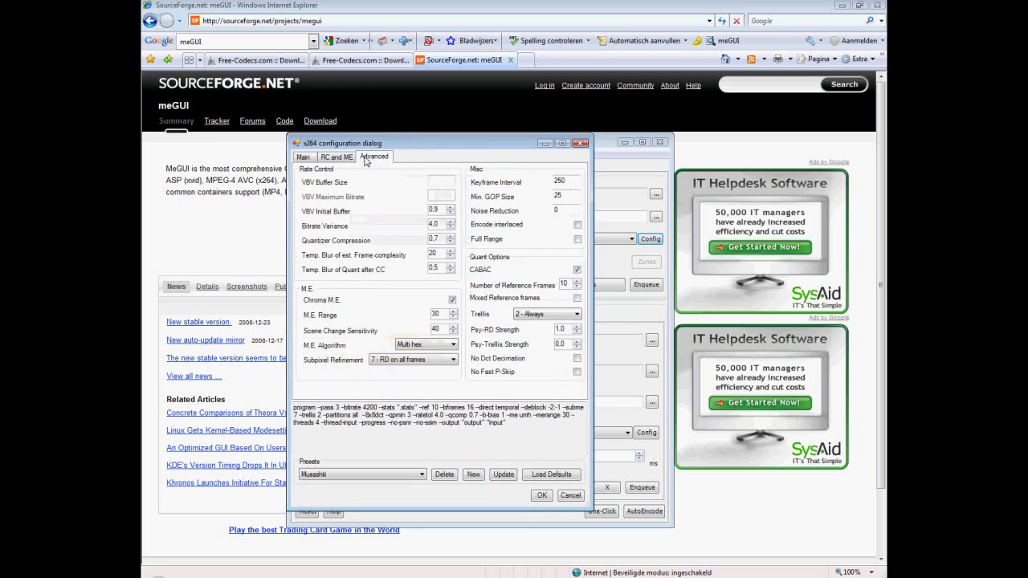
{"action": "left_click", "coordinate": [303, 157]}
{"action": "left_click", "coordinate": [333, 159]}
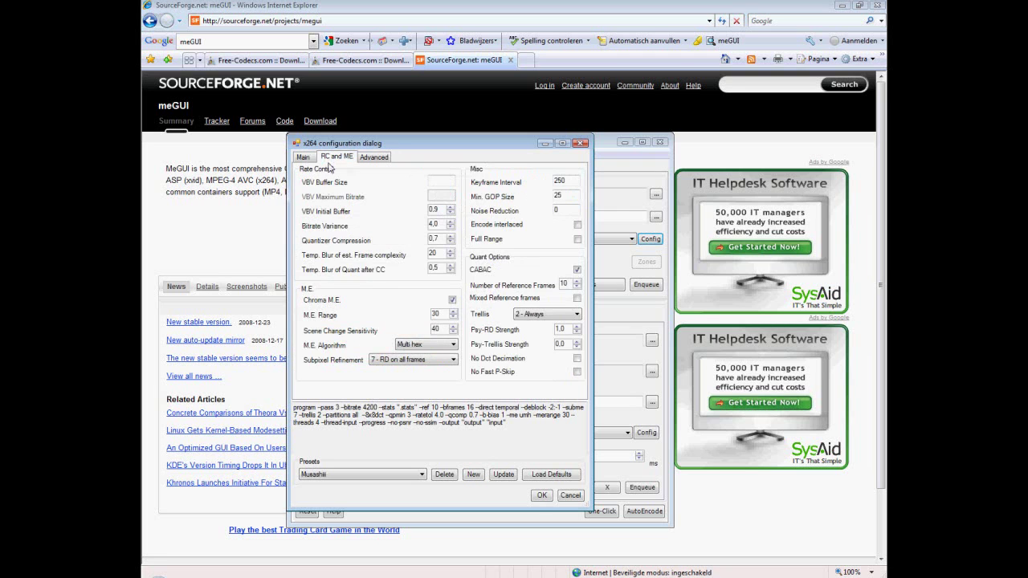
{"action": "left_click", "coordinate": [303, 158]}
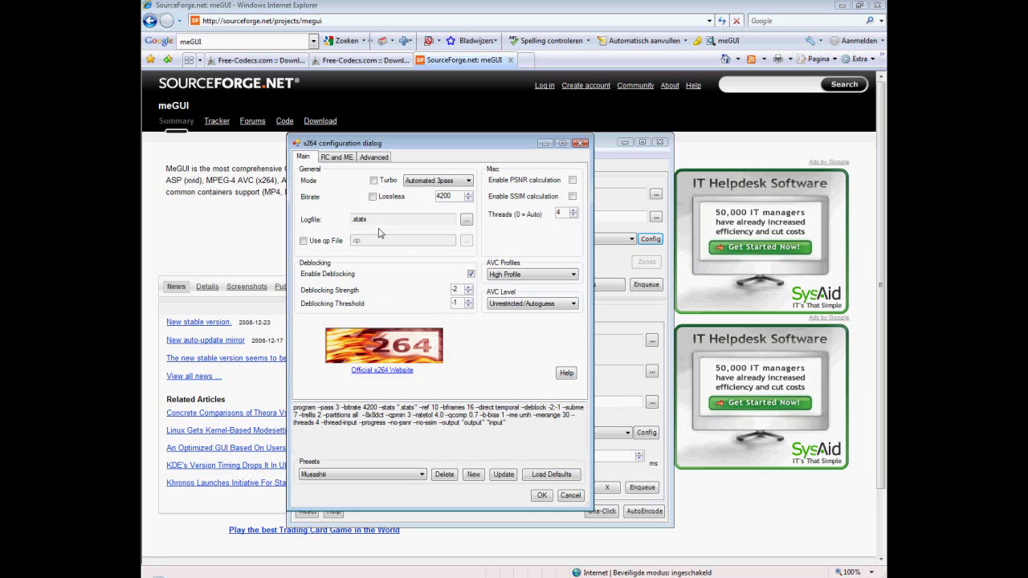
{"action": "left_click", "coordinate": [337, 158]}
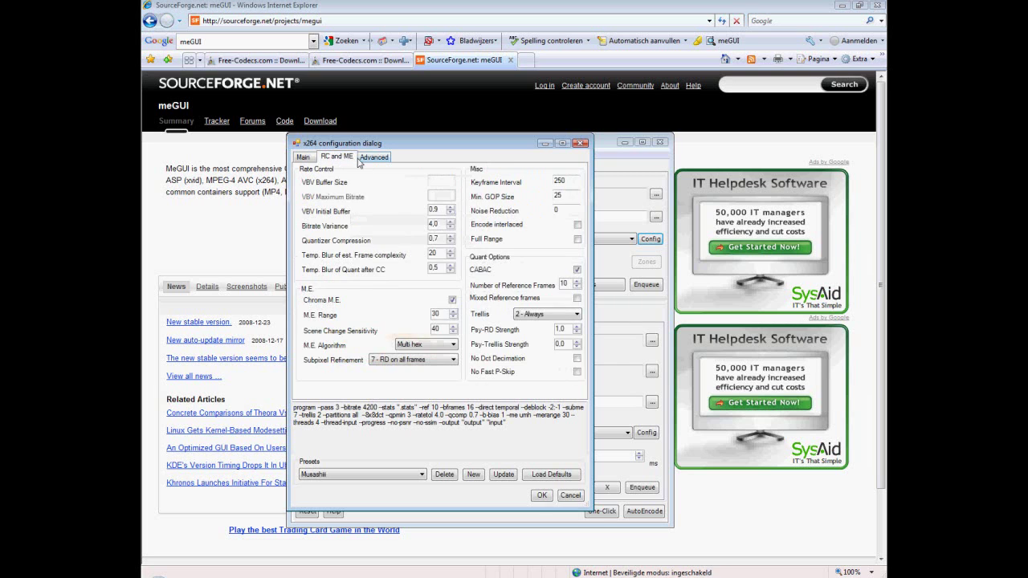
{"action": "left_click", "coordinate": [375, 158]}
{"action": "left_click", "coordinate": [302, 157]}
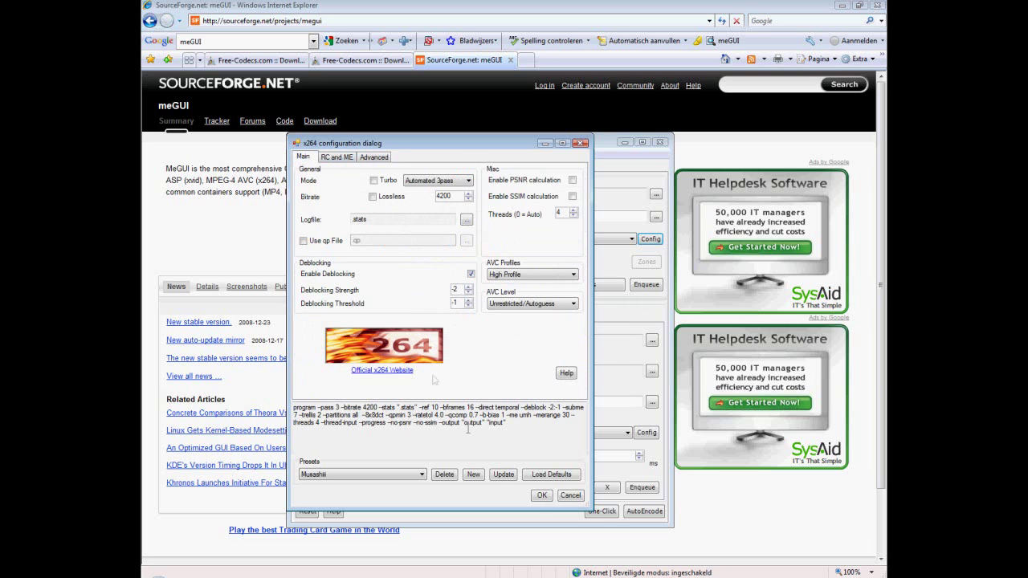
{"action": "left_click", "coordinate": [542, 496]}
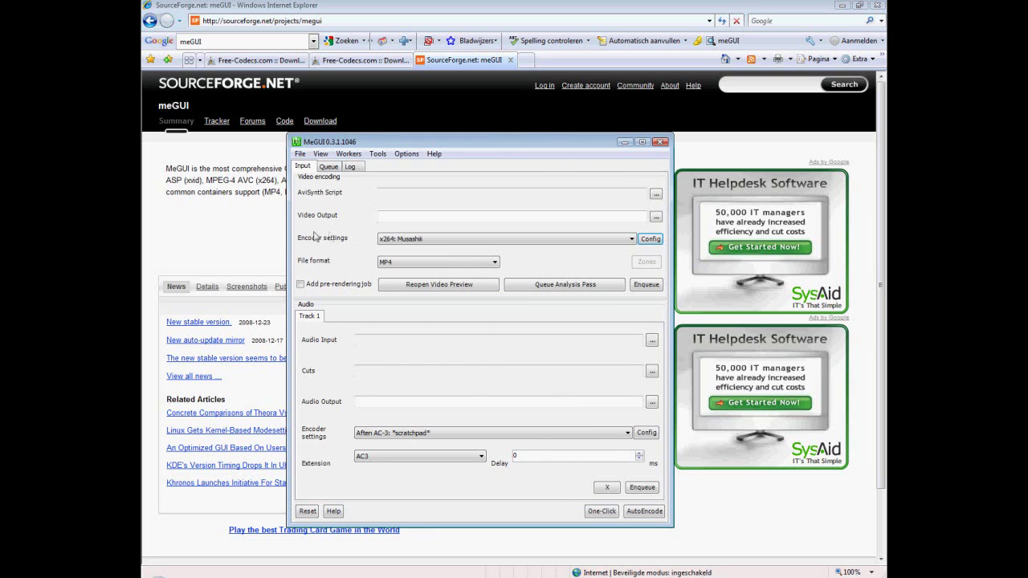
Browse for an AviSynth script and bring up the file actions for TestClip1
{"action": "left_click", "coordinate": [410, 239]}
{"action": "key", "text": "Tab"}
{"action": "left_click", "coordinate": [656, 196]}
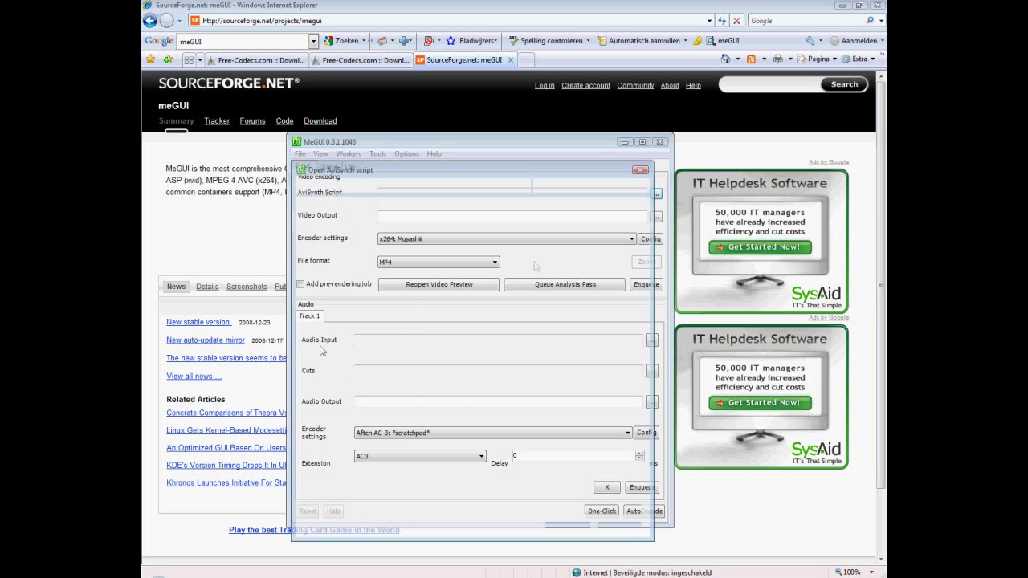
{"action": "left_click_drag", "start_coordinate": [417, 182], "coordinate": [417, 152]}
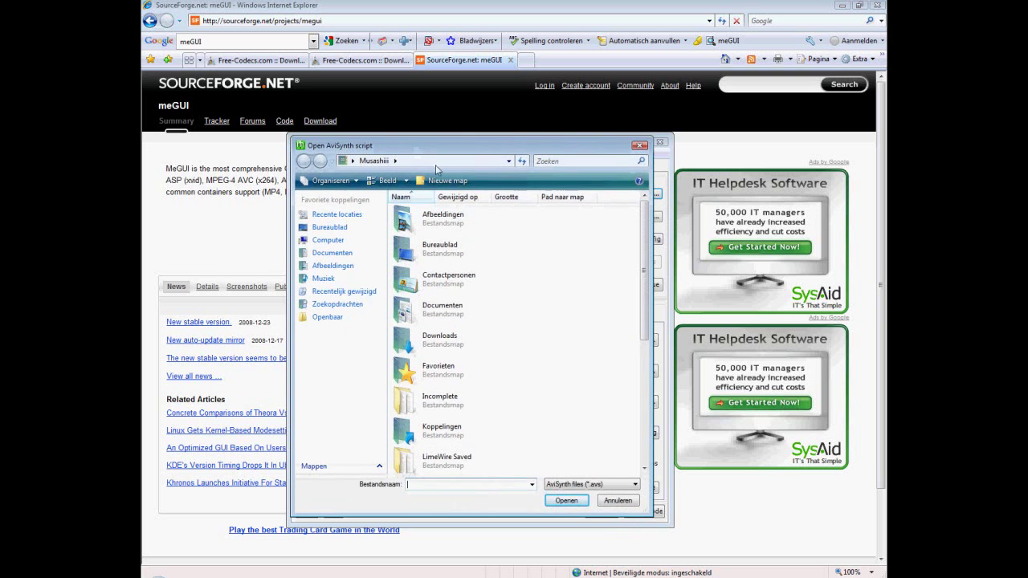
{"action": "left_click_drag", "start_coordinate": [646, 213], "coordinate": [646, 333]}
{"action": "left_click", "coordinate": [433, 454]}
{"action": "right_click", "coordinate": [432, 454]}
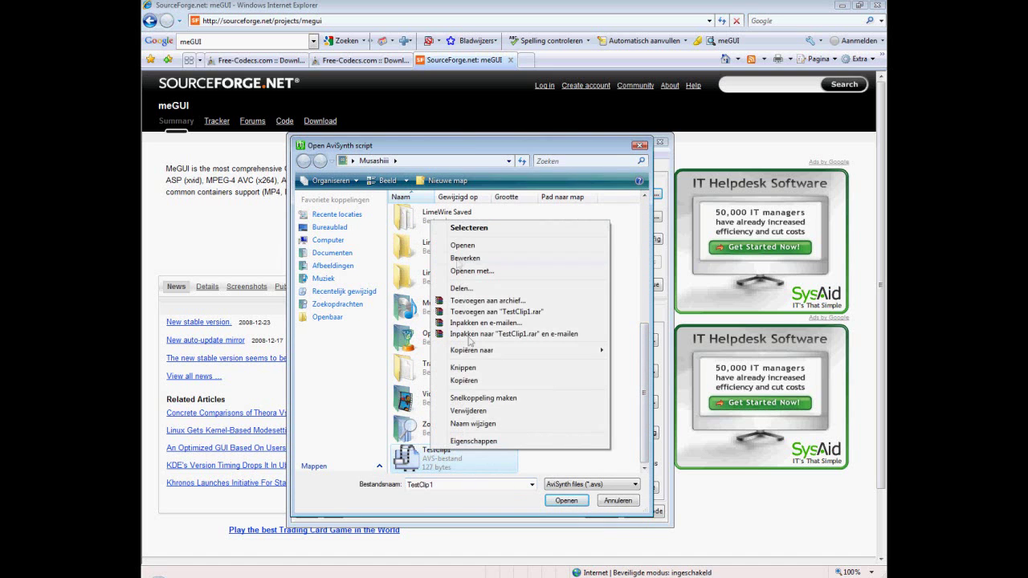
Open TestClip1 in maximized Notepad and delete the video path inside the AVISource quotes
{"action": "left_click", "coordinate": [458, 247]}
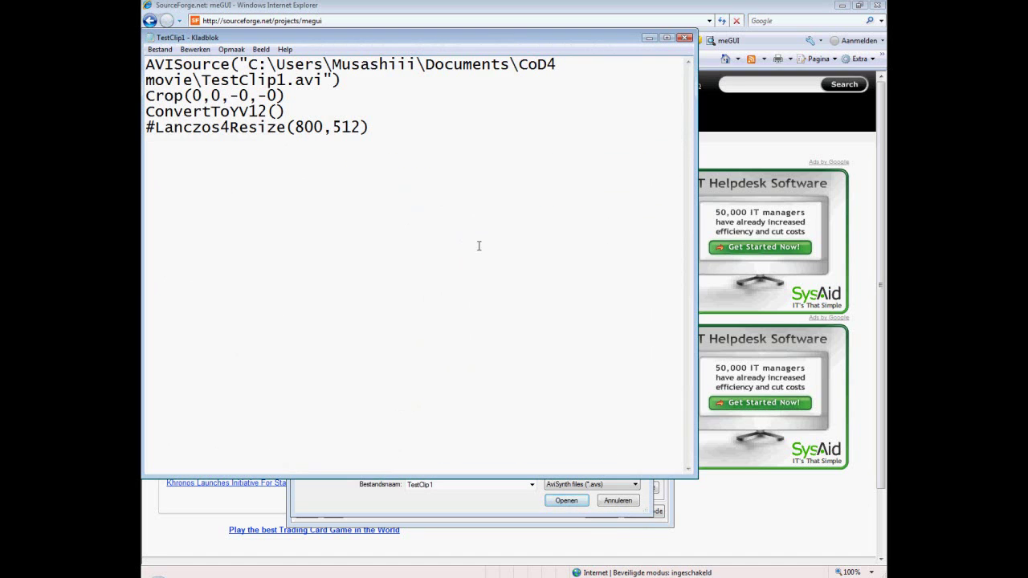
{"action": "double_click", "coordinate": [325, 40]}
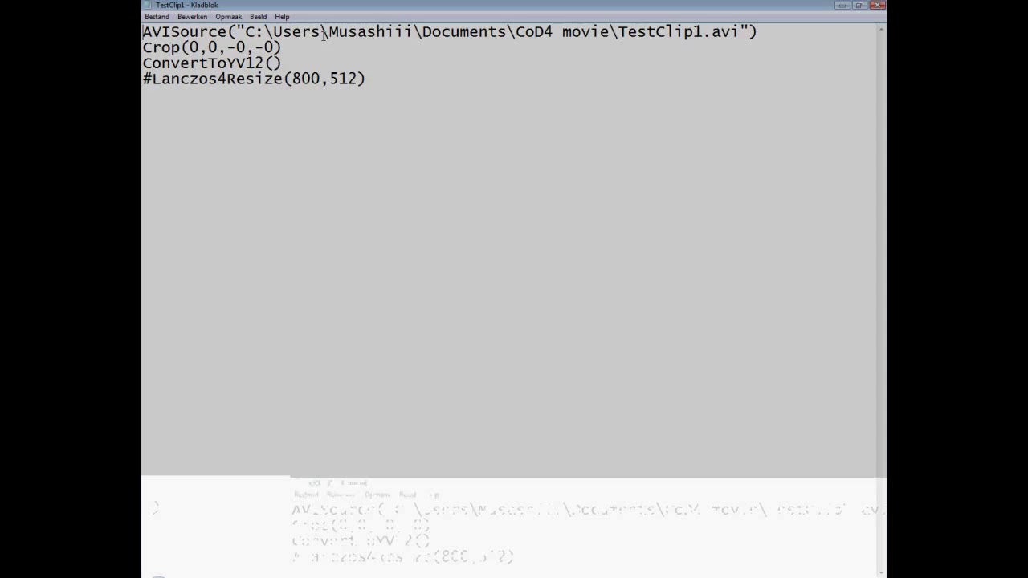
{"action": "key", "text": "ctrl+a"}
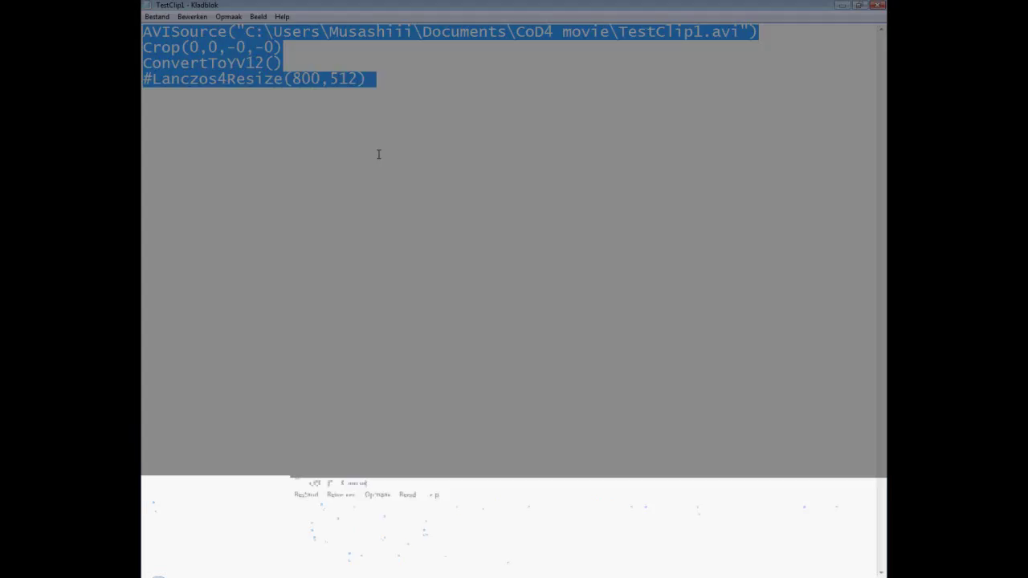
{"action": "left_click", "coordinate": [378, 154]}
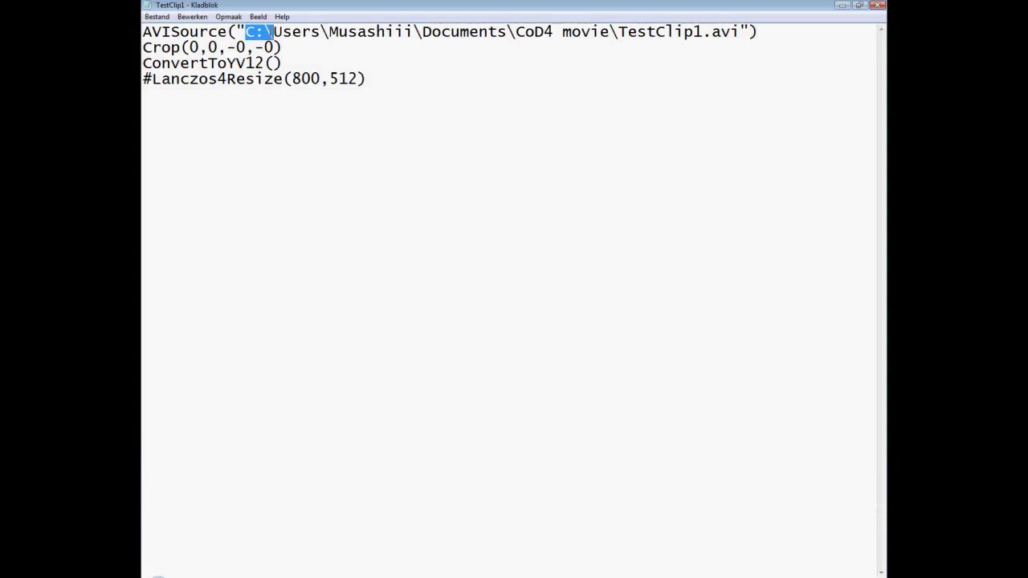
{"action": "left_click_drag", "start_coordinate": [274, 31], "coordinate": [730, 30]}
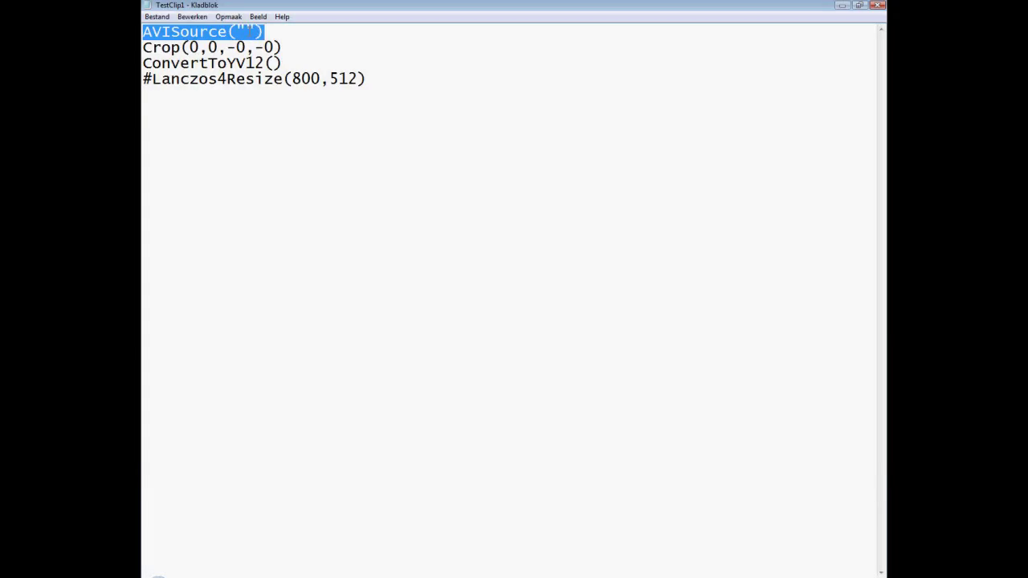
{"action": "left_click", "coordinate": [245, 31]}
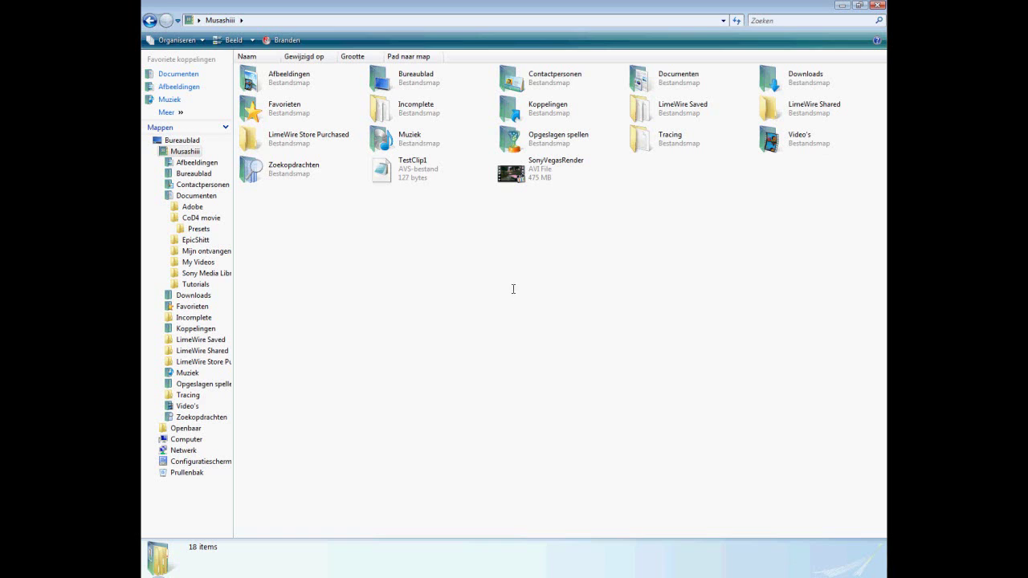
Open SonyVegasRender's properties and copy its folder location path
{"action": "left_click", "coordinate": [511, 167]}
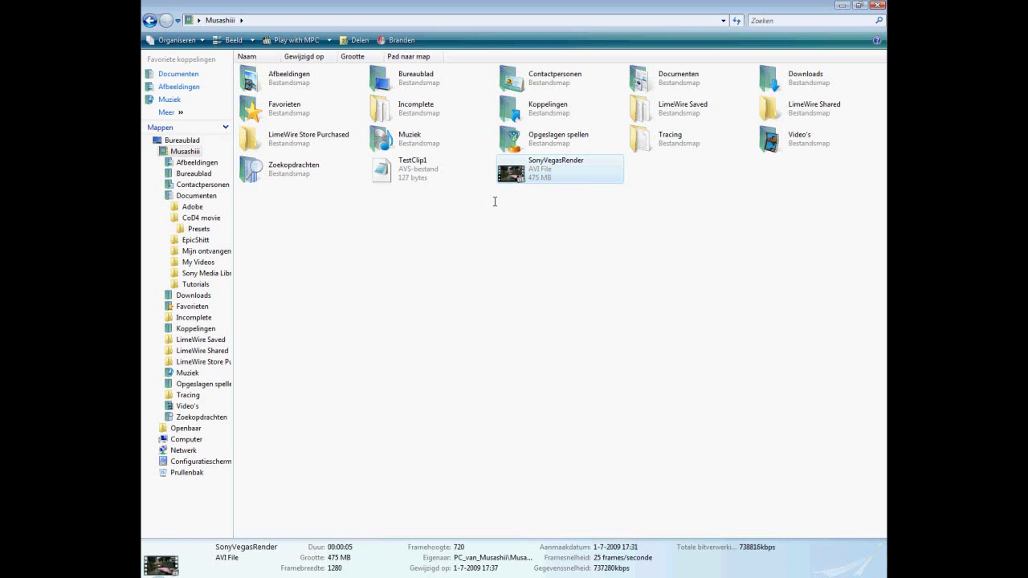
{"action": "left_click", "coordinate": [514, 210]}
{"action": "right_click", "coordinate": [527, 174]}
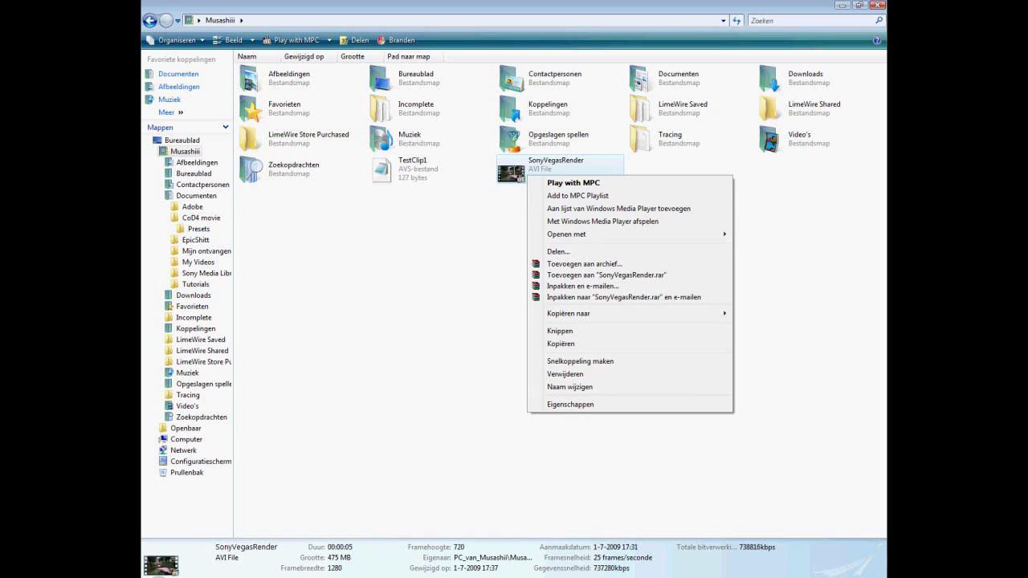
{"action": "right_click", "coordinate": [504, 170]}
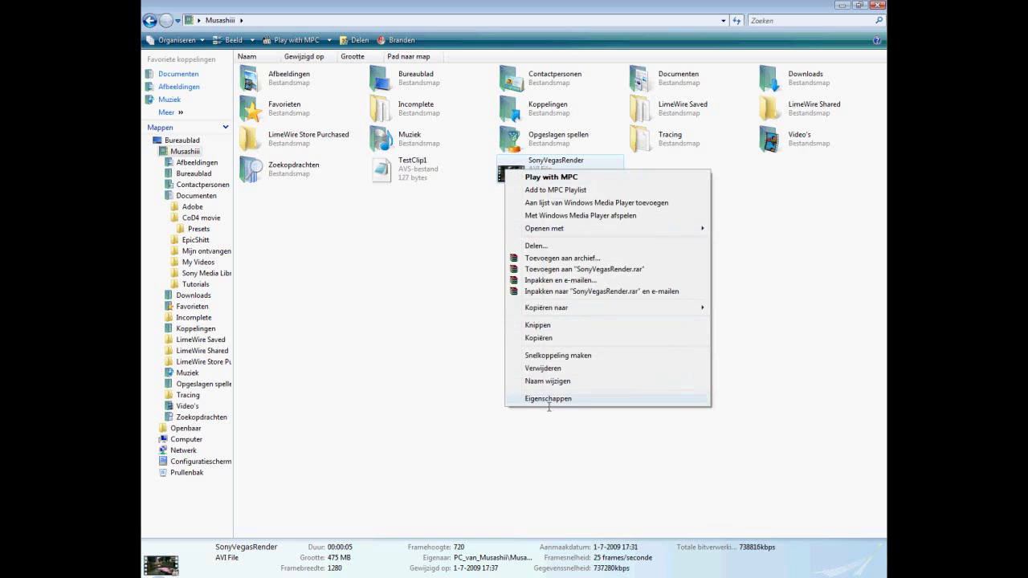
{"action": "left_click", "coordinate": [549, 400]}
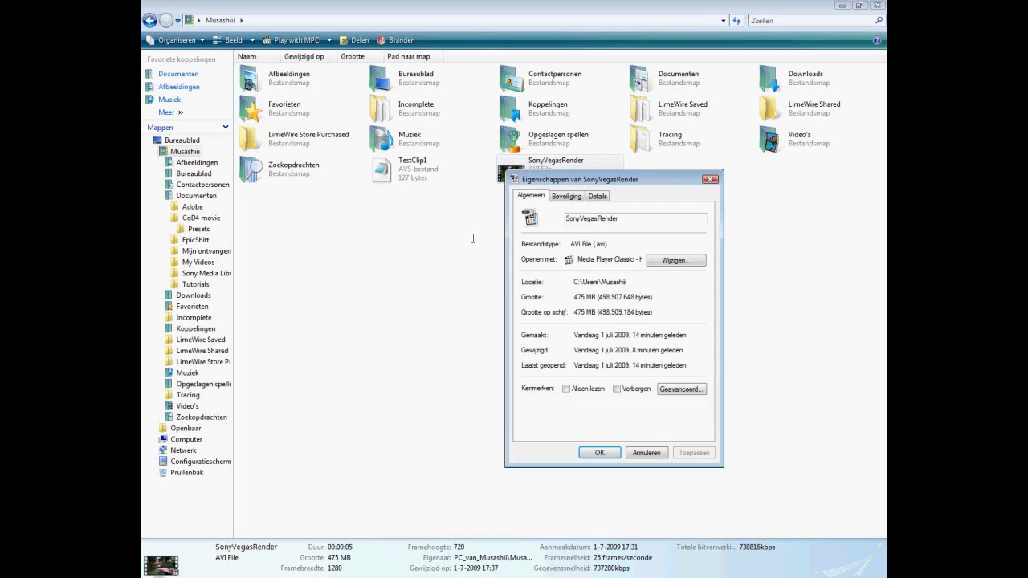
{"action": "mouse_move", "coordinate": [596, 174]}
{"action": "left_mouse_down"}
{"action": "mouse_move", "coordinate": [562, 173]}
{"action": "mouse_move", "coordinate": [587, 160]}
{"action": "left_mouse_up"}
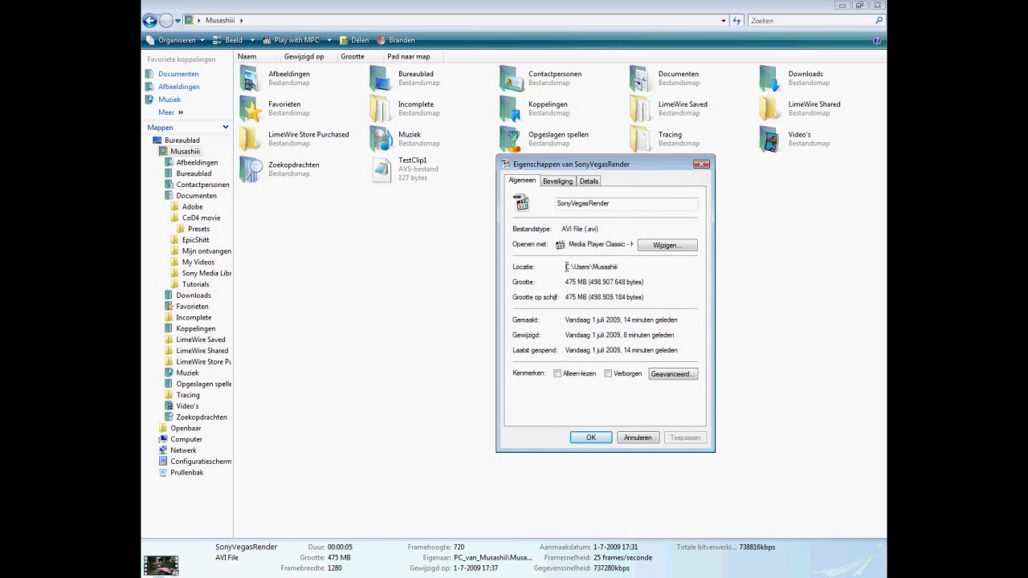
{"action": "left_click_drag", "start_coordinate": [566, 266], "coordinate": [604, 269]}
{"action": "left_click_drag", "start_coordinate": [566, 268], "coordinate": [629, 268]}
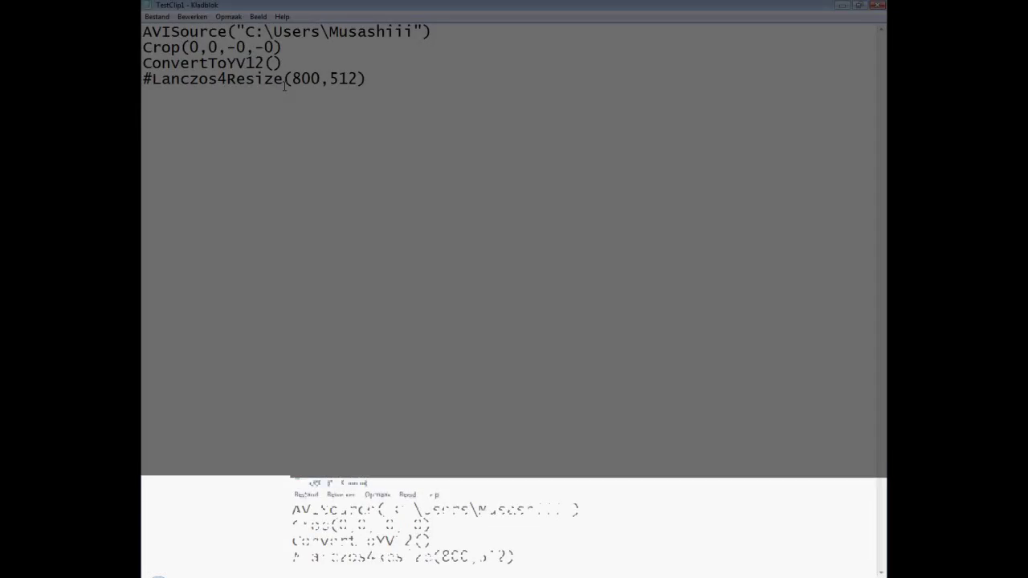
Complete the AVISource path with a backslash and the file name SonyVegasRender.avi
{"action": "type", "text": "\\"}
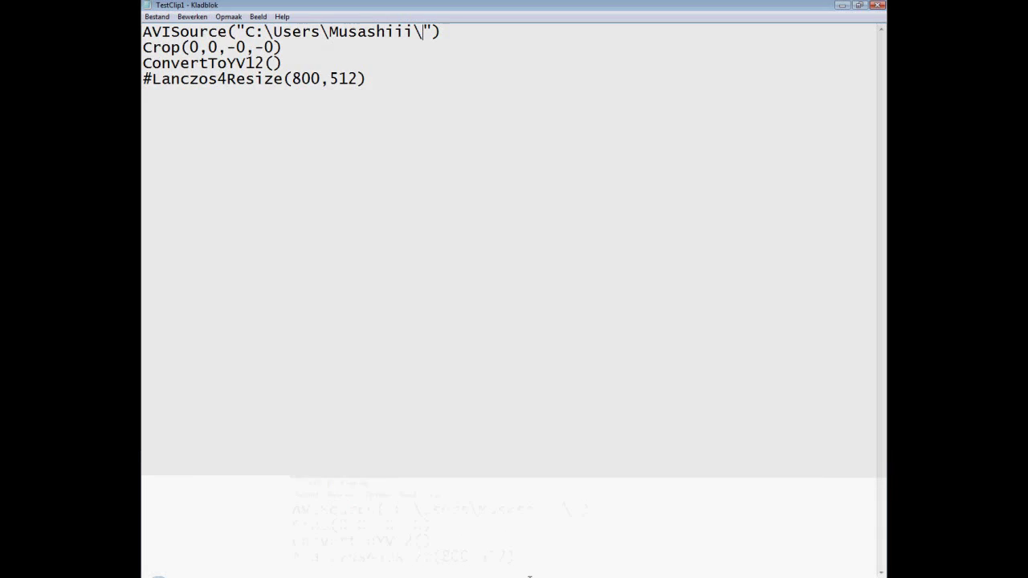
{"action": "left_click", "coordinate": [566, 577]}
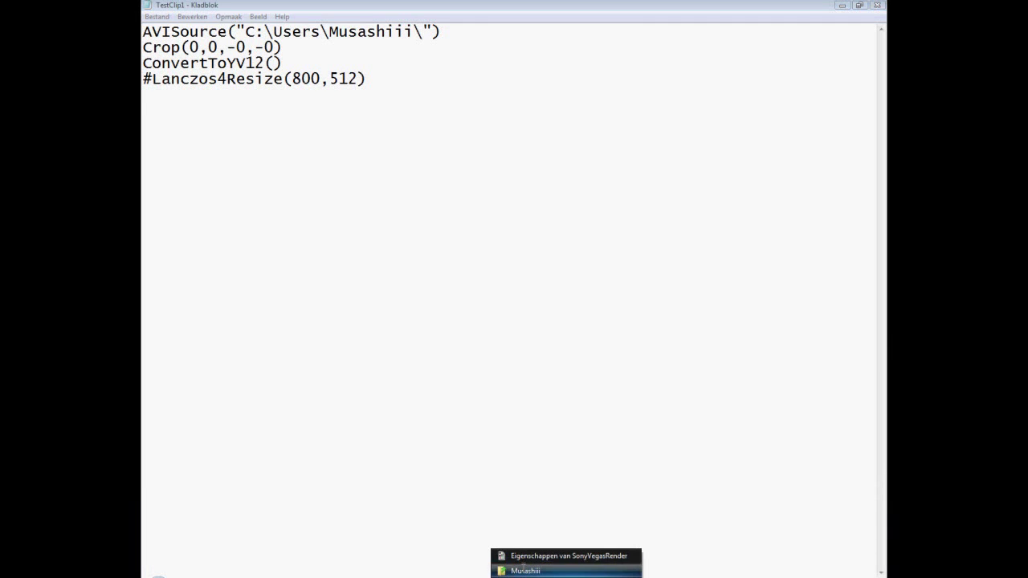
{"action": "left_click", "coordinate": [527, 570]}
{"action": "left_click", "coordinate": [553, 161]}
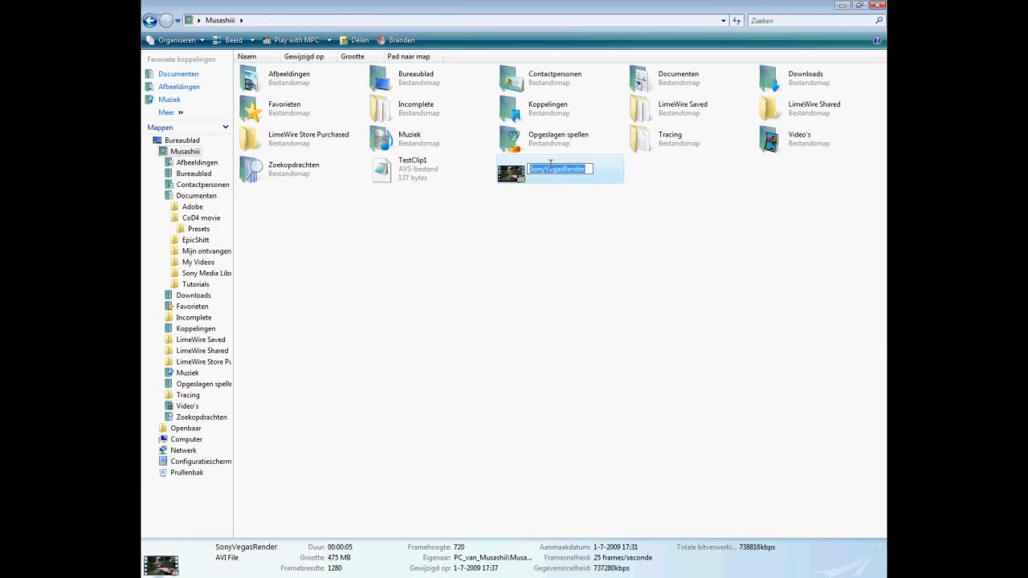
{"action": "key", "text": "ctrl+c"}
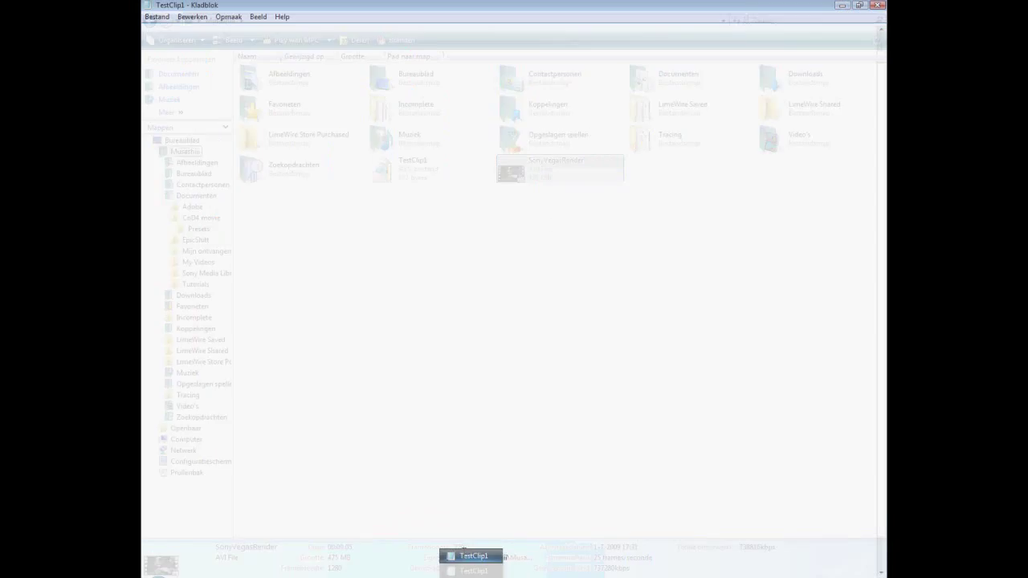
{"action": "left_click", "coordinate": [471, 556]}
{"action": "key", "text": "ctrl+v"}
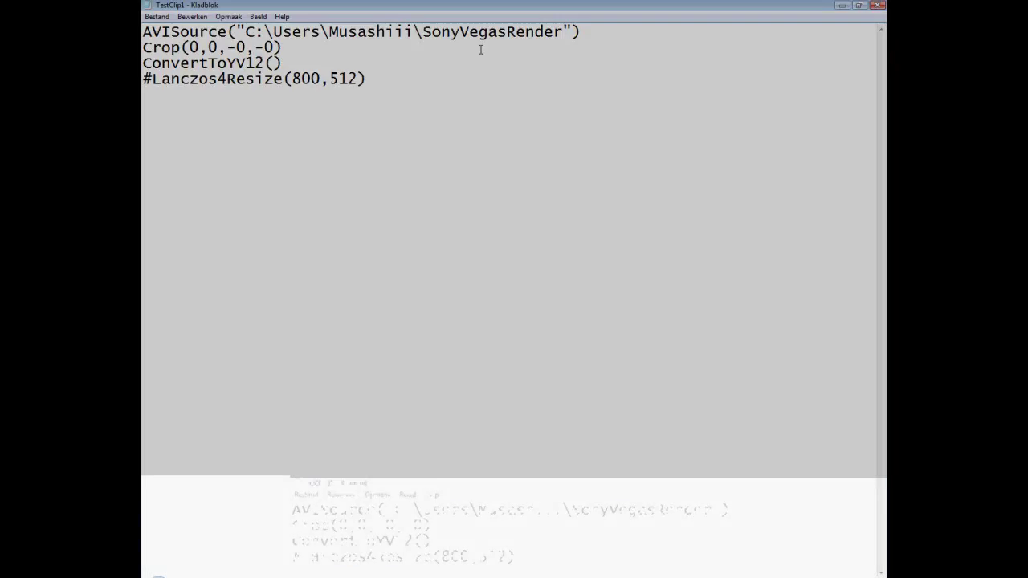
{"action": "type", "text": ".avi"}
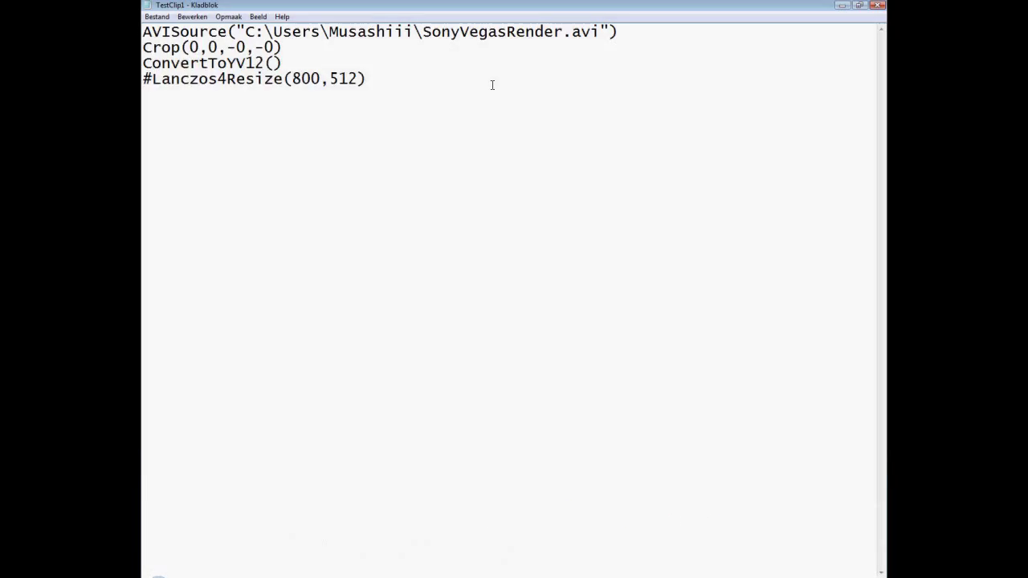
Save the edited script as Avisynthscript.avs in the user folder
{"action": "key", "text": "ctrl+a"}
{"action": "left_click", "coordinate": [431, 122]}
{"action": "key", "text": "alt+b"}
{"action": "left_click", "coordinate": [181, 69]}
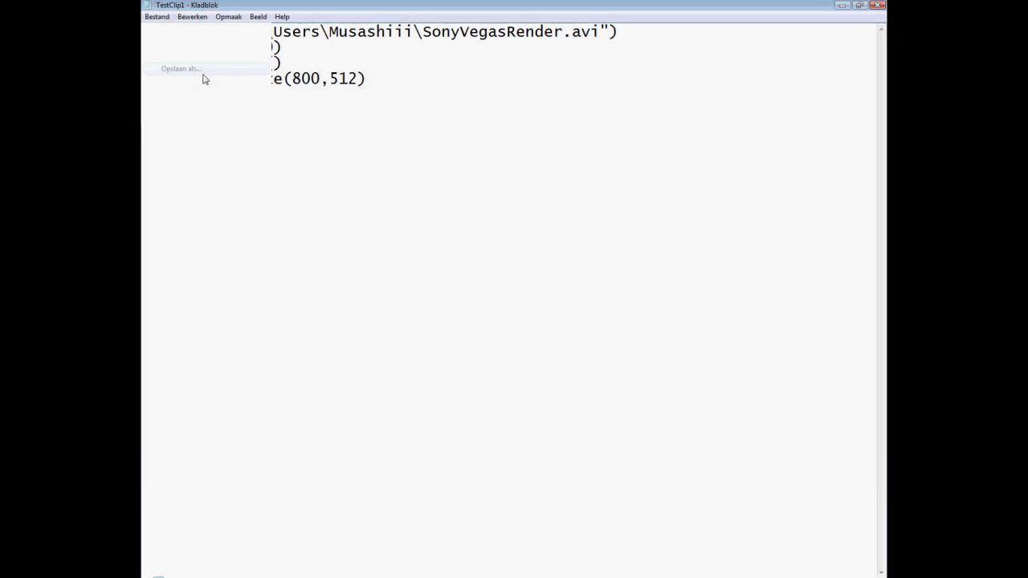
{"action": "type", "text": "Avisynthscript.avs"}
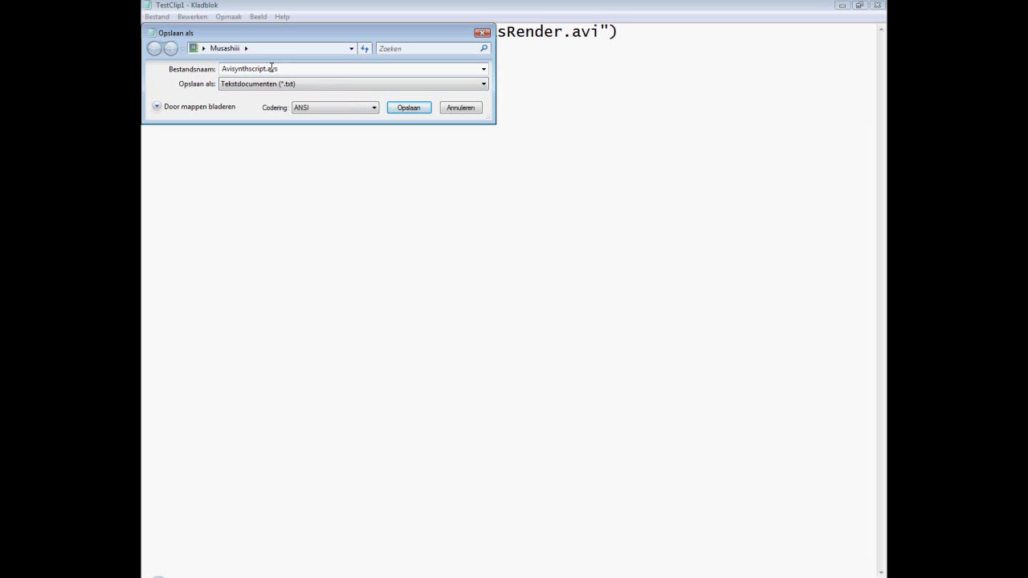
{"action": "key", "text": "Tab"}
{"action": "left_click", "coordinate": [410, 107]}
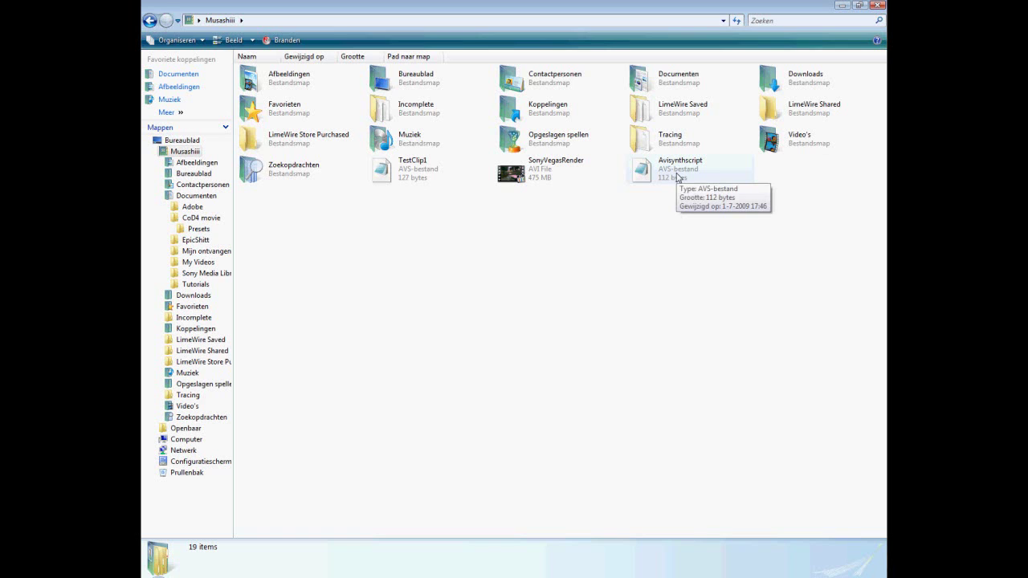
{"action": "left_click", "coordinate": [707, 165]}
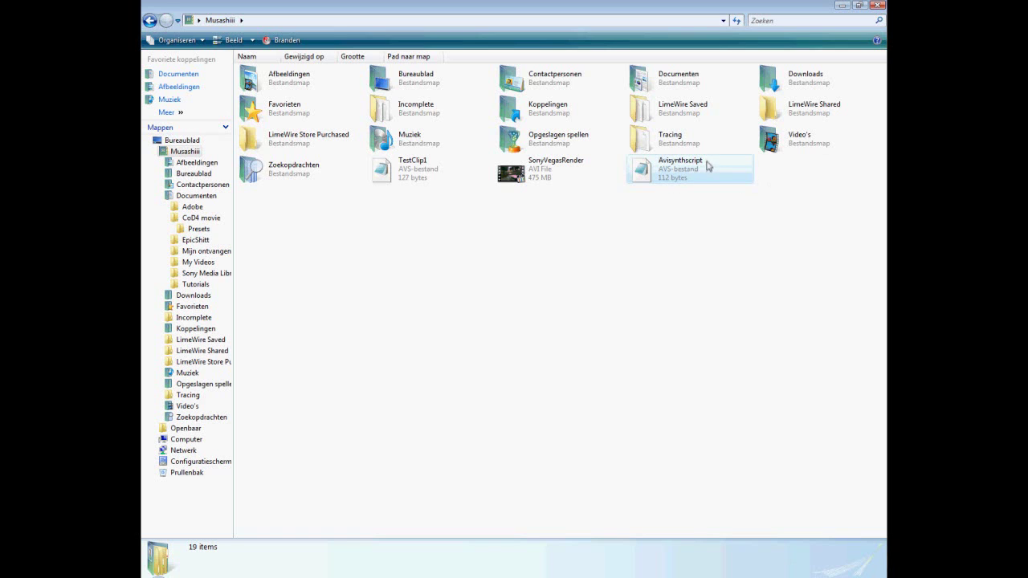
{"action": "left_click", "coordinate": [706, 166]}
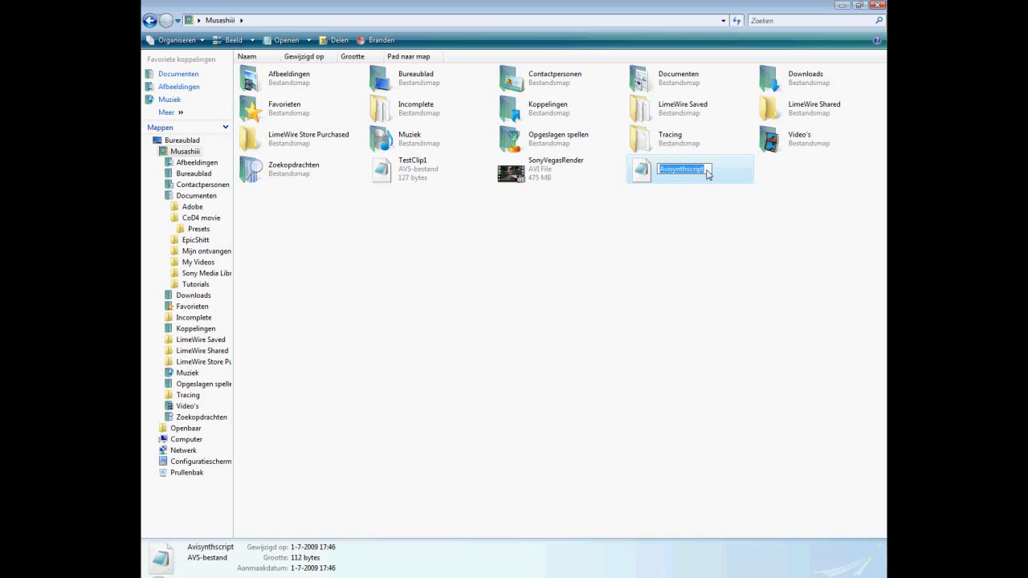
{"action": "left_click", "coordinate": [670, 229]}
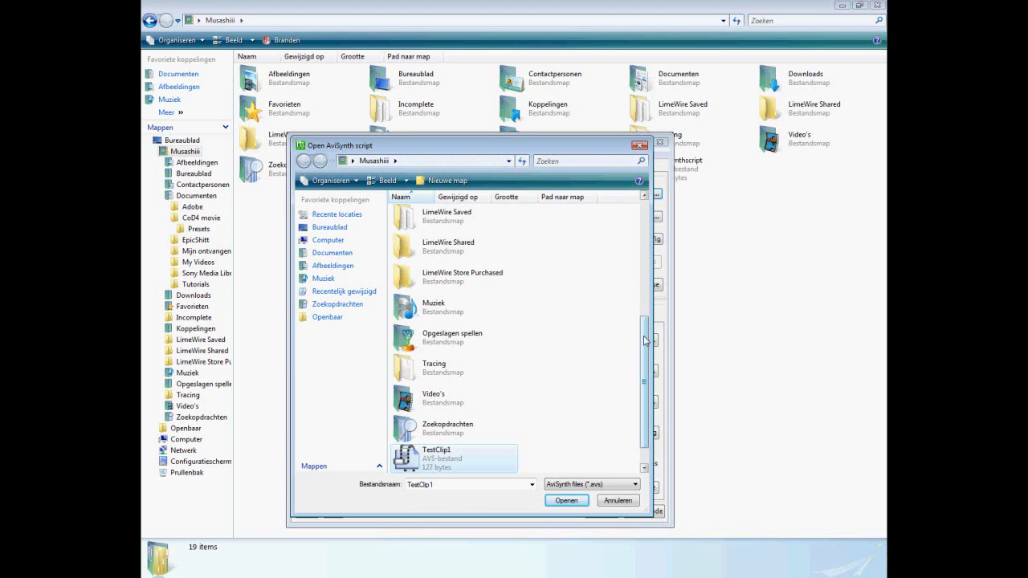
Open Avisynthscript.avs from the Open AviSynth script dialog
{"action": "scroll", "coordinate": [401, 450], "scroll_direction": "down", "scroll_amount": 1}
{"action": "left_click", "coordinate": [406, 464]}
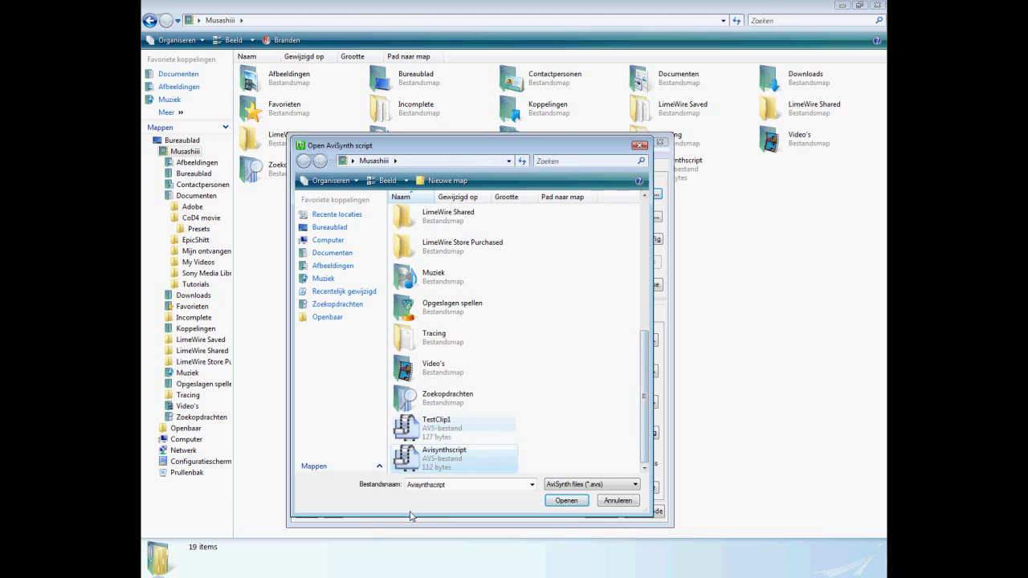
{"action": "double_click", "coordinate": [402, 463]}
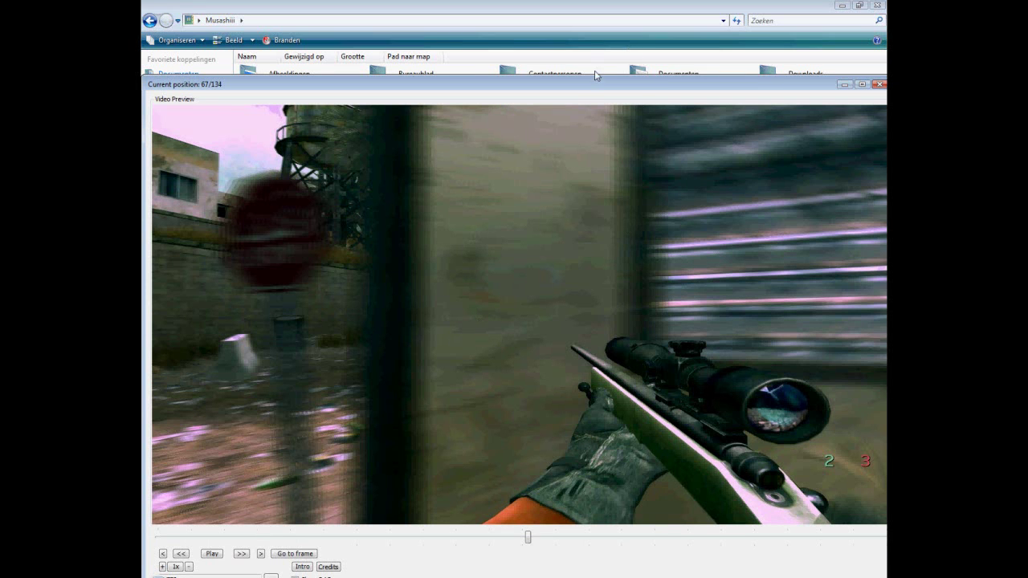
Reposition the Video Preview window, then close it
{"action": "left_click_drag", "start_coordinate": [576, 84], "coordinate": [572, 85]}
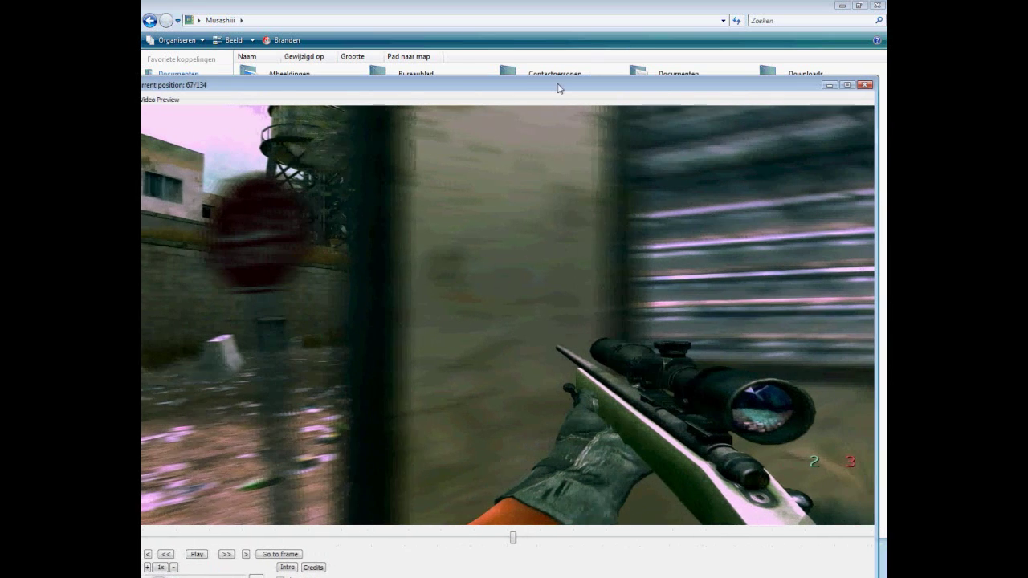
{"action": "left_click_drag", "start_coordinate": [568, 88], "coordinate": [570, 87]}
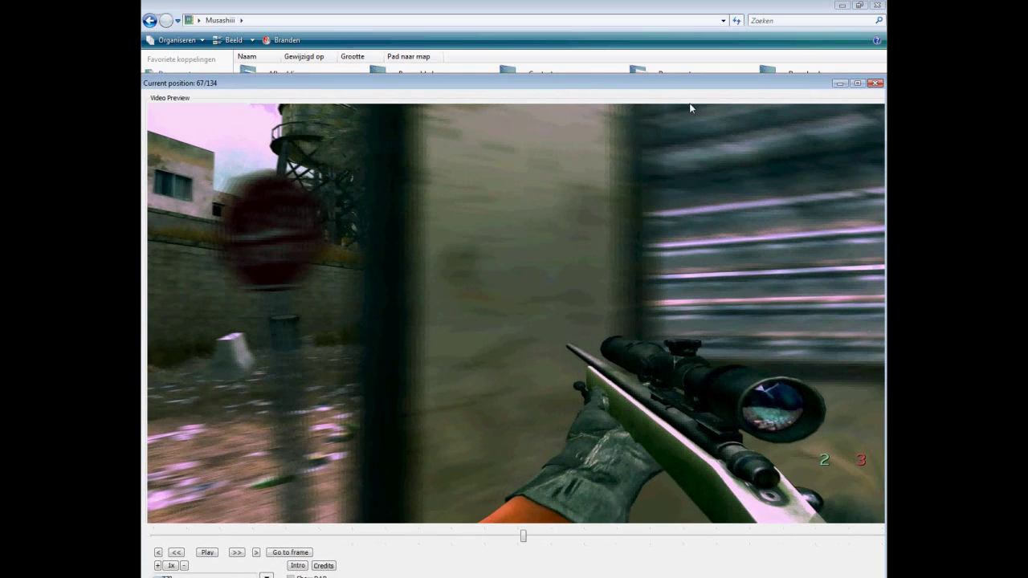
{"action": "left_click", "coordinate": [876, 84]}
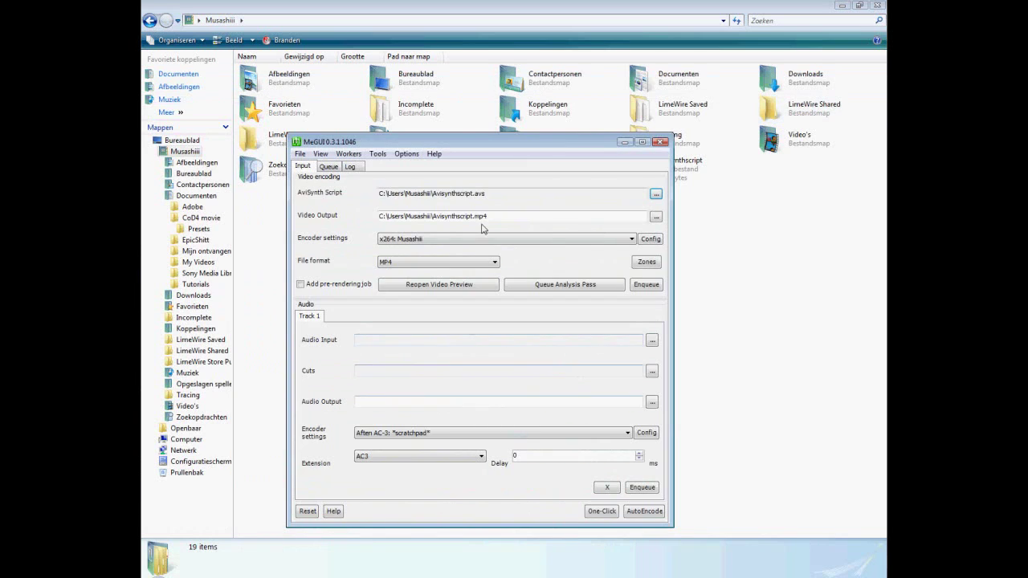
In the queue, check jobs 5–7 and start encoding with job5 selected
{"action": "left_click_drag", "start_coordinate": [491, 145], "coordinate": [513, 118]}
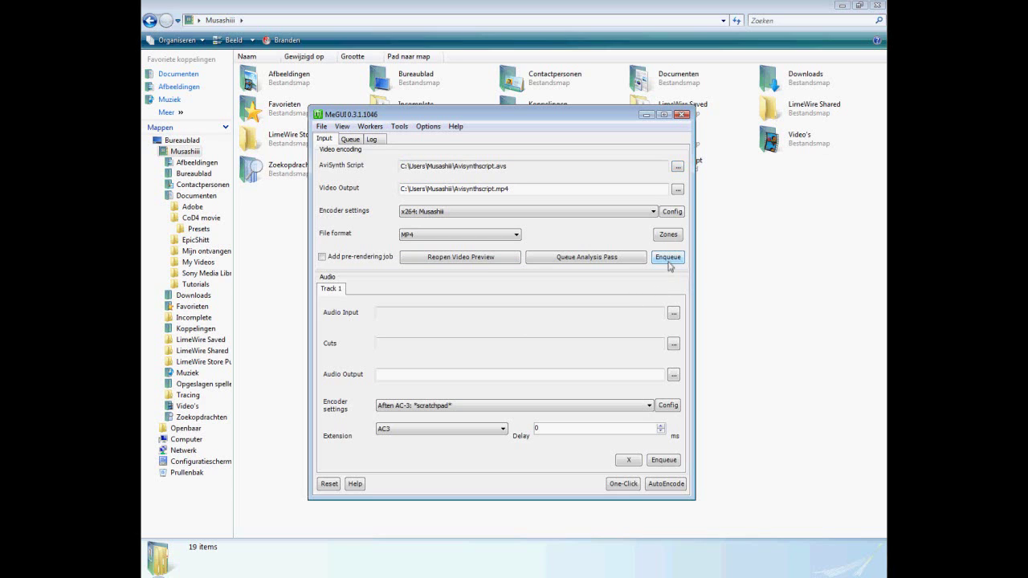
{"action": "left_click", "coordinate": [350, 140]}
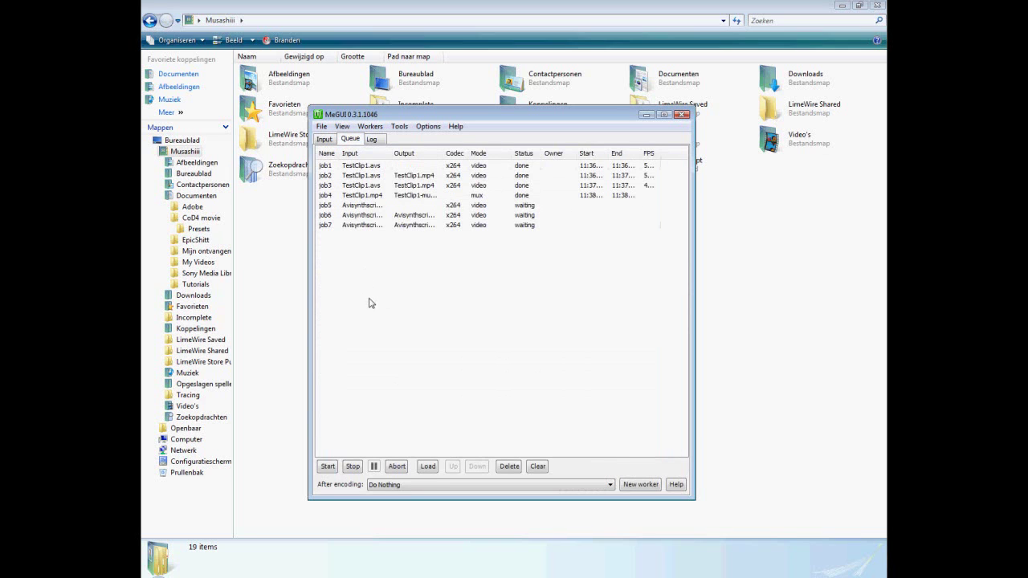
{"action": "left_click", "coordinate": [426, 206]}
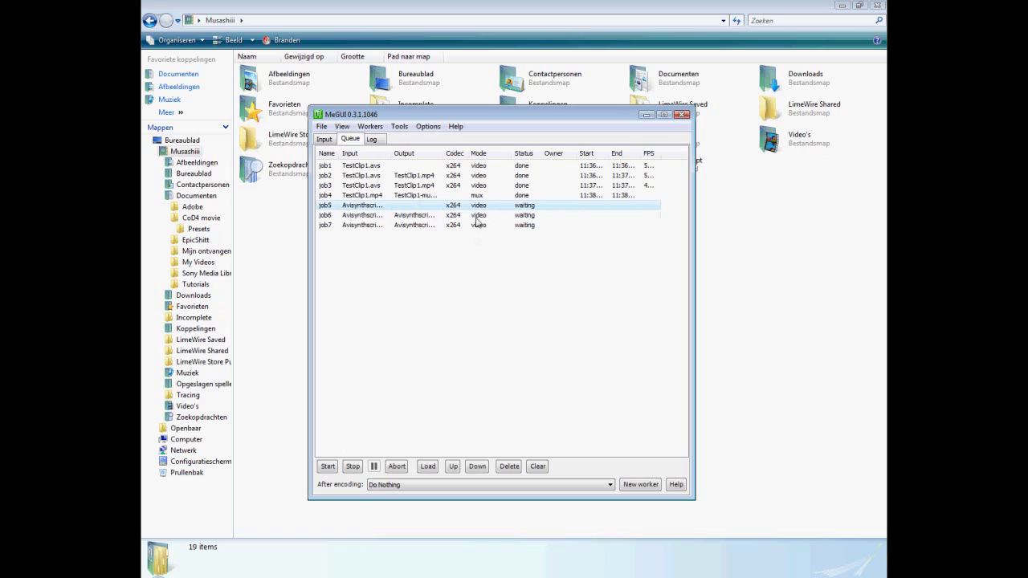
{"action": "left_click", "coordinate": [477, 225]}
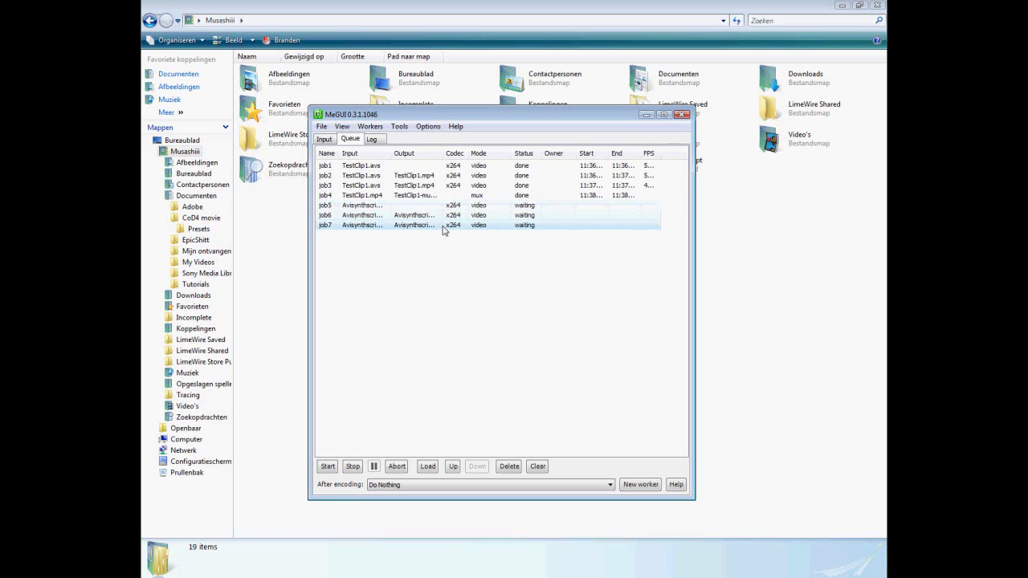
{"action": "left_click", "coordinate": [438, 216]}
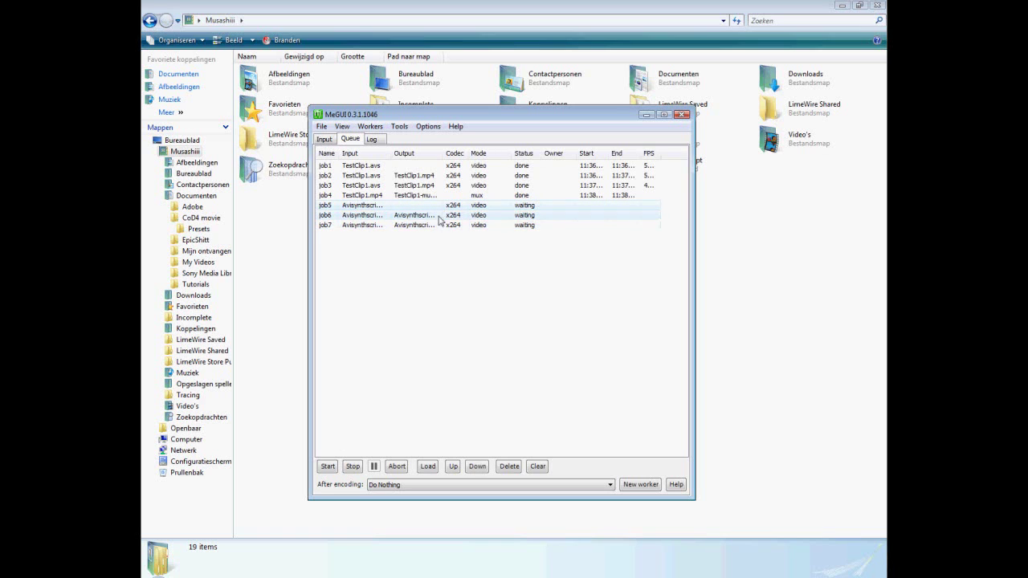
{"action": "left_click", "coordinate": [437, 226]}
{"action": "left_click", "coordinate": [435, 216]}
{"action": "left_click", "coordinate": [428, 205]}
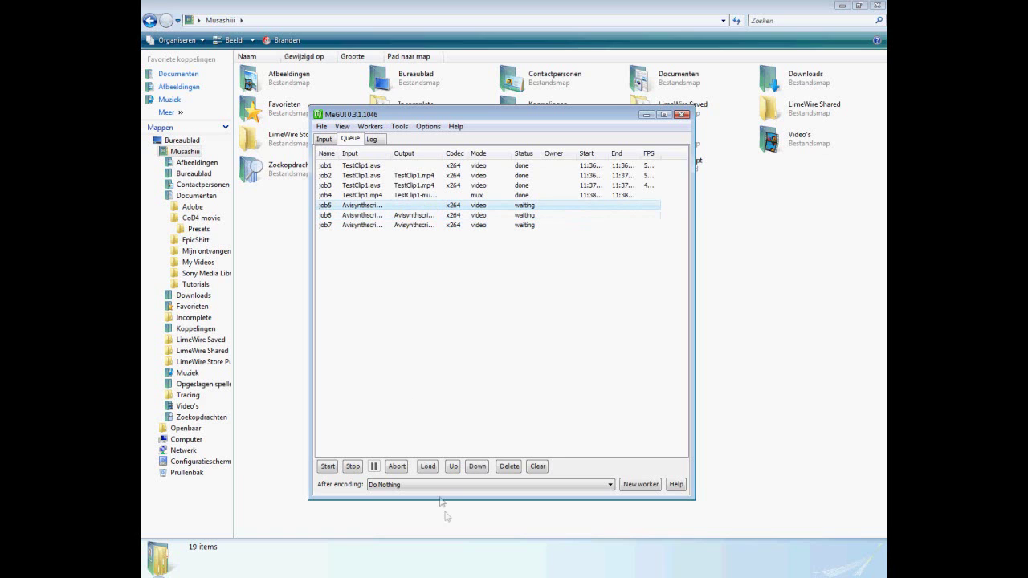
{"action": "left_click", "coordinate": [329, 467]}
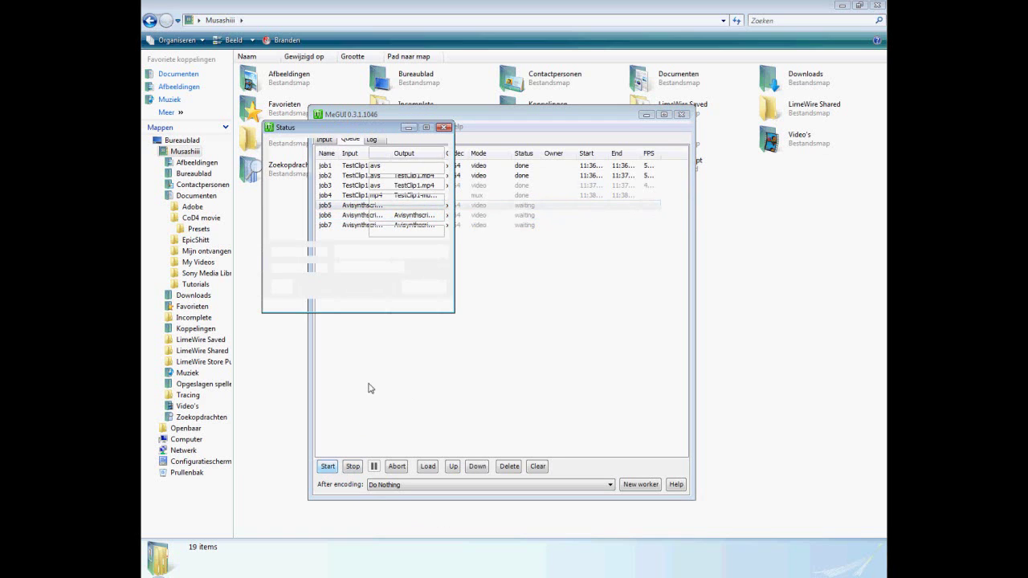
Close the encoding status window, select job6, glance at the Musashiii folder, then return to MeGUI
{"action": "left_click", "coordinate": [444, 127]}
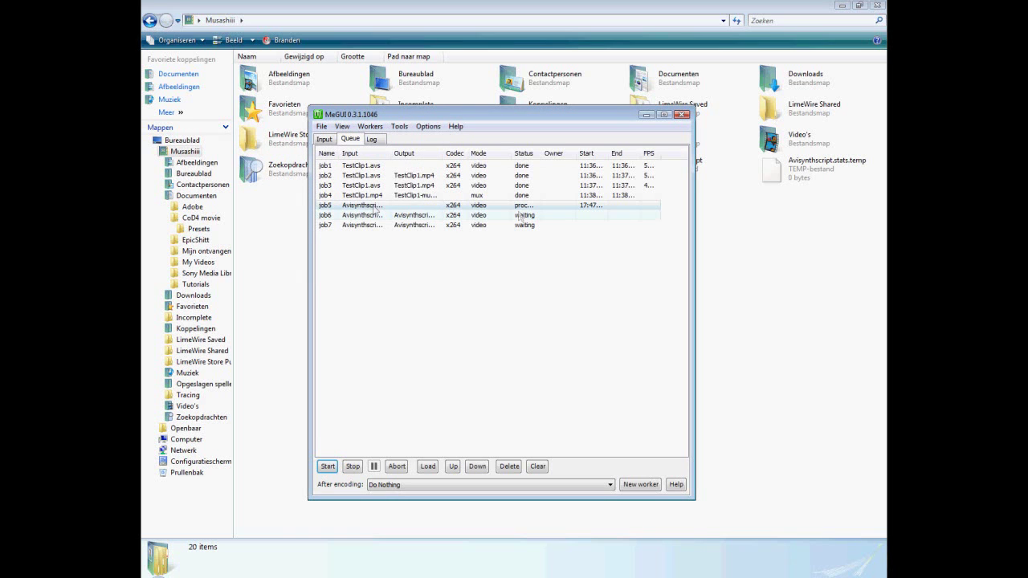
{"action": "left_click", "coordinate": [366, 217]}
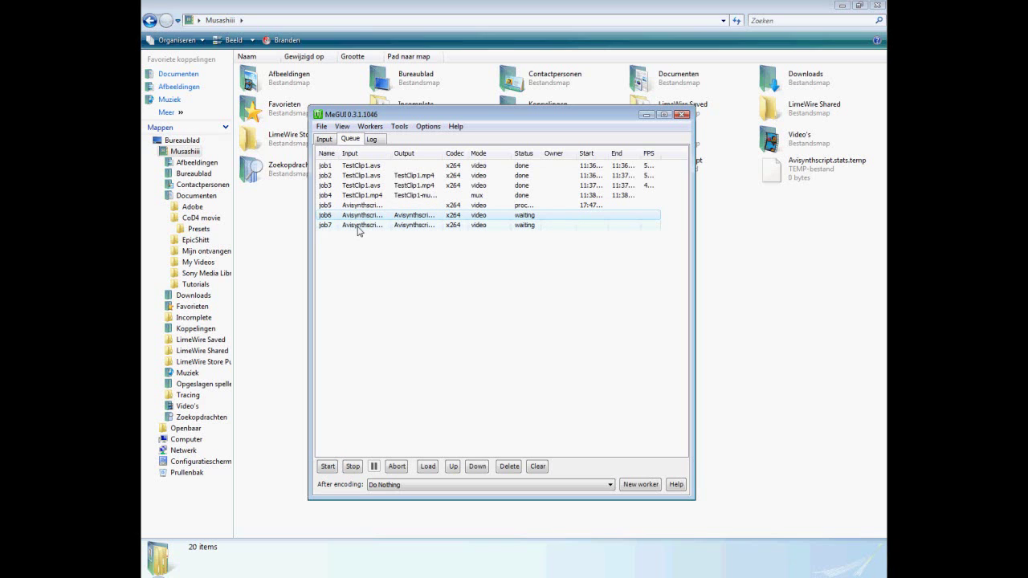
{"action": "left_click", "coordinate": [737, 291]}
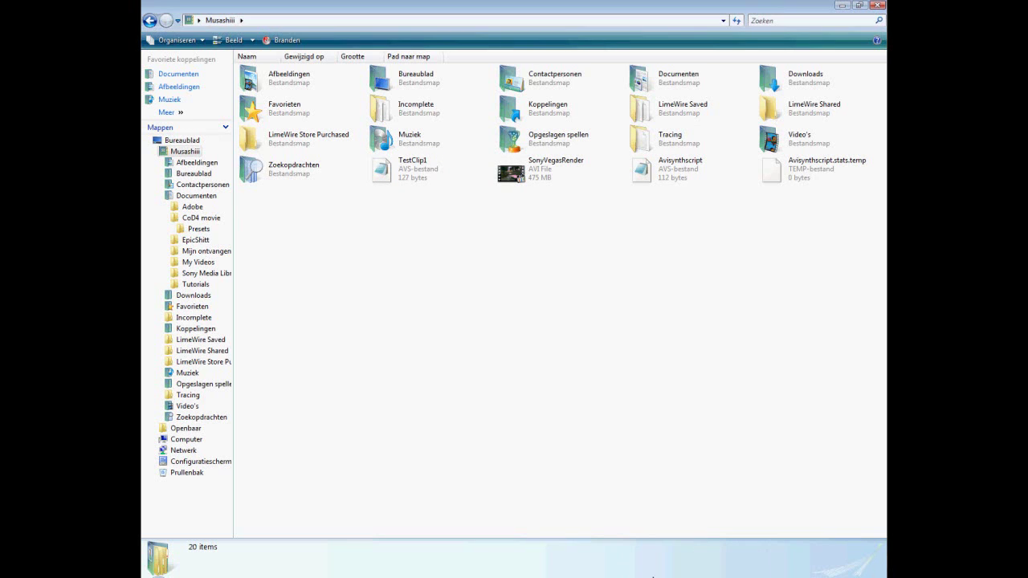
{"action": "key", "text": "alt+Tab"}
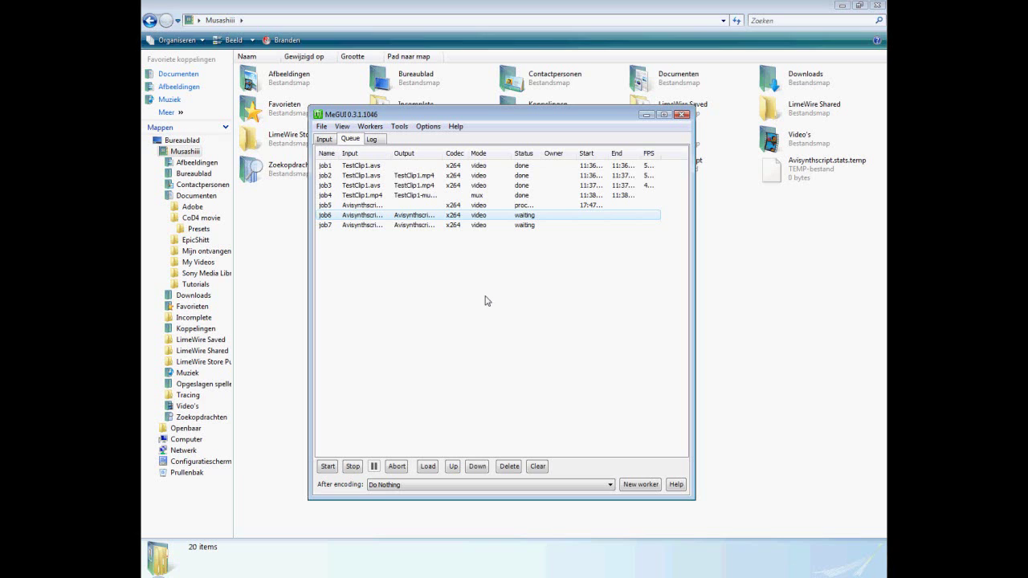
Open the MP4 Muxer from MeGUI's Tools menu and move its window aside
{"action": "left_click", "coordinate": [400, 127]}
{"action": "mouse_move", "coordinate": [482, 269]}
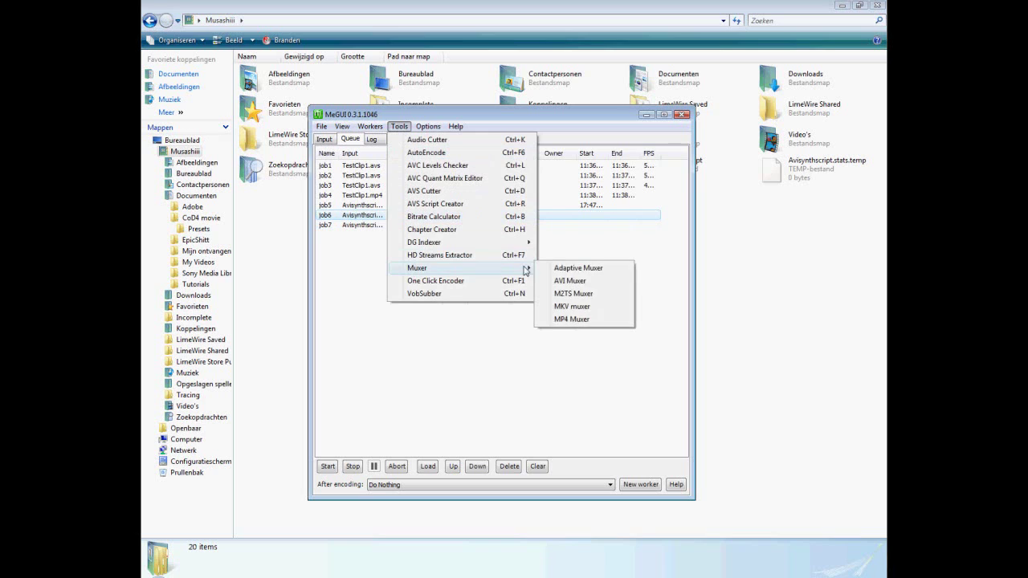
{"action": "left_click", "coordinate": [578, 324]}
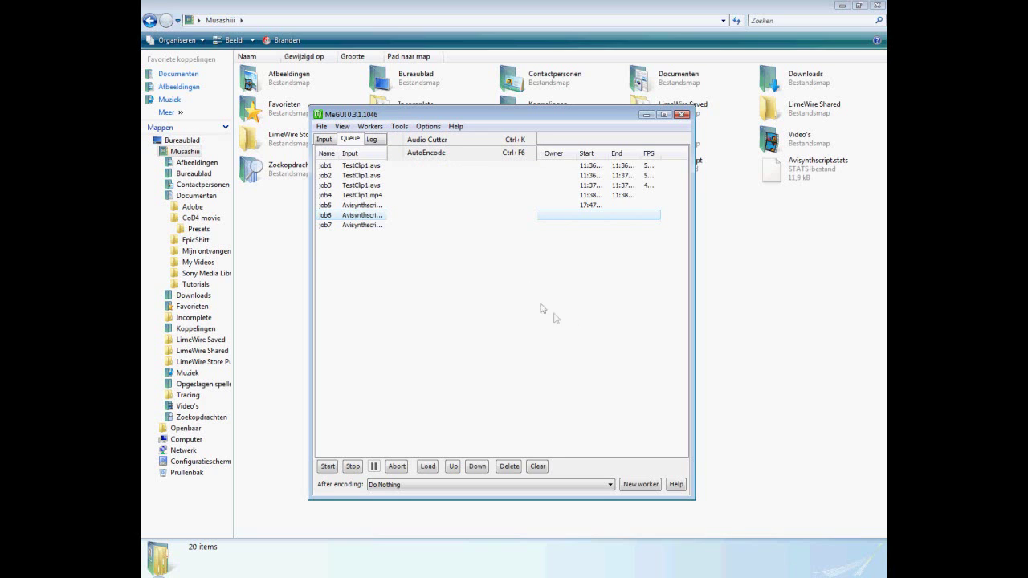
{"action": "left_click_drag", "start_coordinate": [304, 24], "coordinate": [380, 75]}
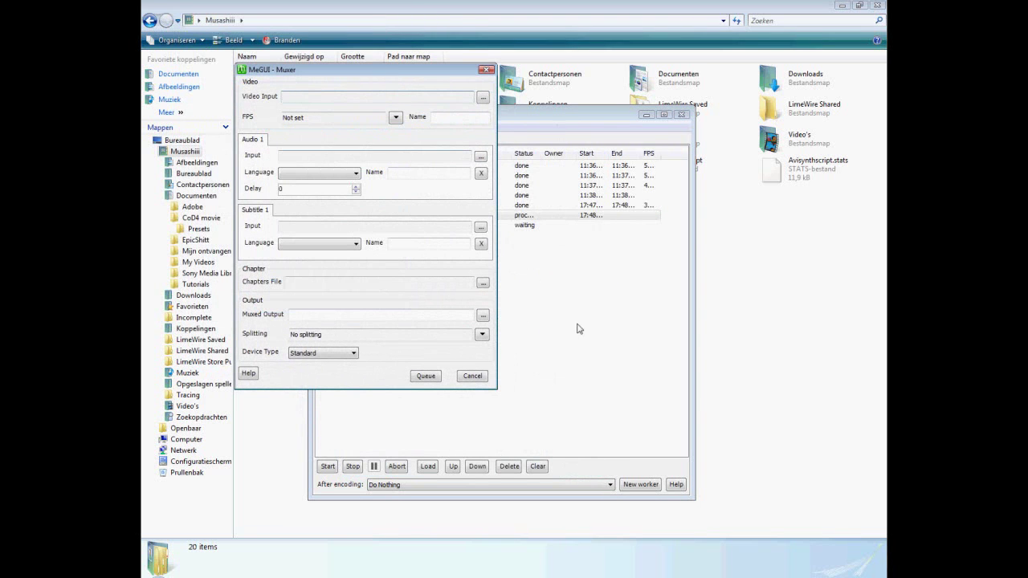
Close the encoding status window and cancel the Video Input file browser without choosing a file
{"action": "left_click", "coordinate": [433, 562]}
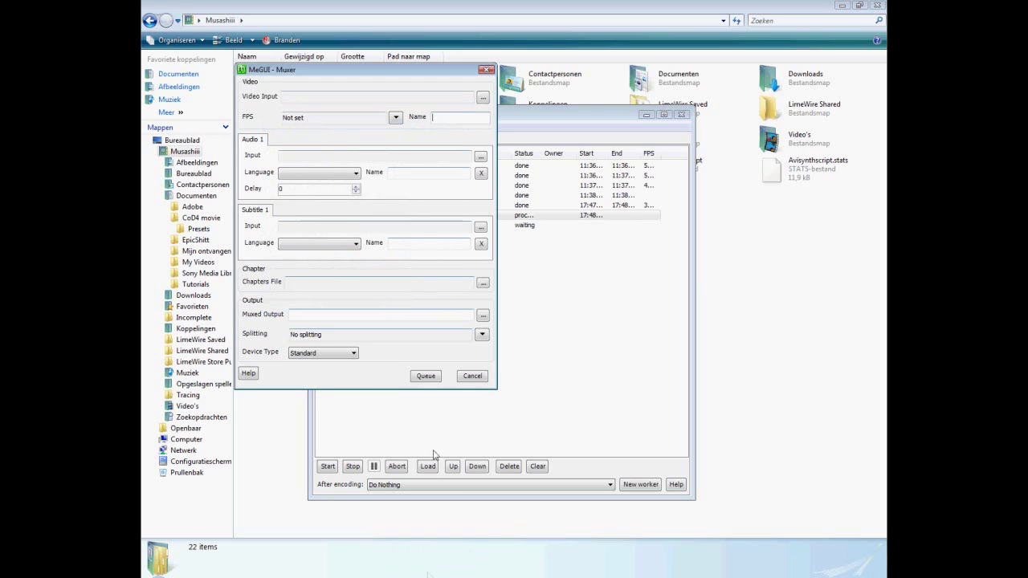
{"action": "left_click", "coordinate": [424, 565]}
{"action": "left_click", "coordinate": [443, 128]}
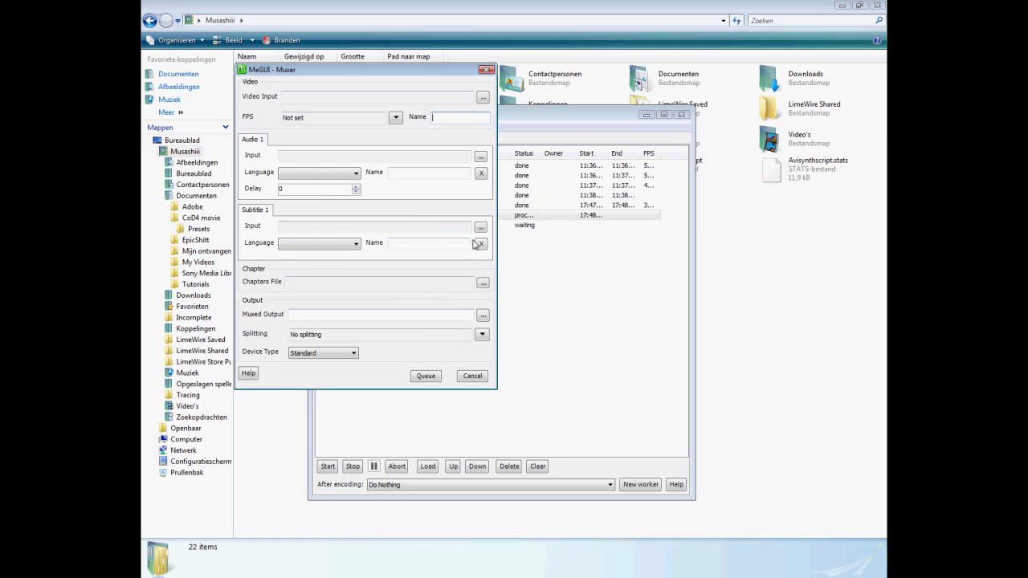
{"action": "left_click", "coordinate": [483, 98]}
{"action": "left_click_drag", "start_coordinate": [591, 200], "coordinate": [591, 332]}
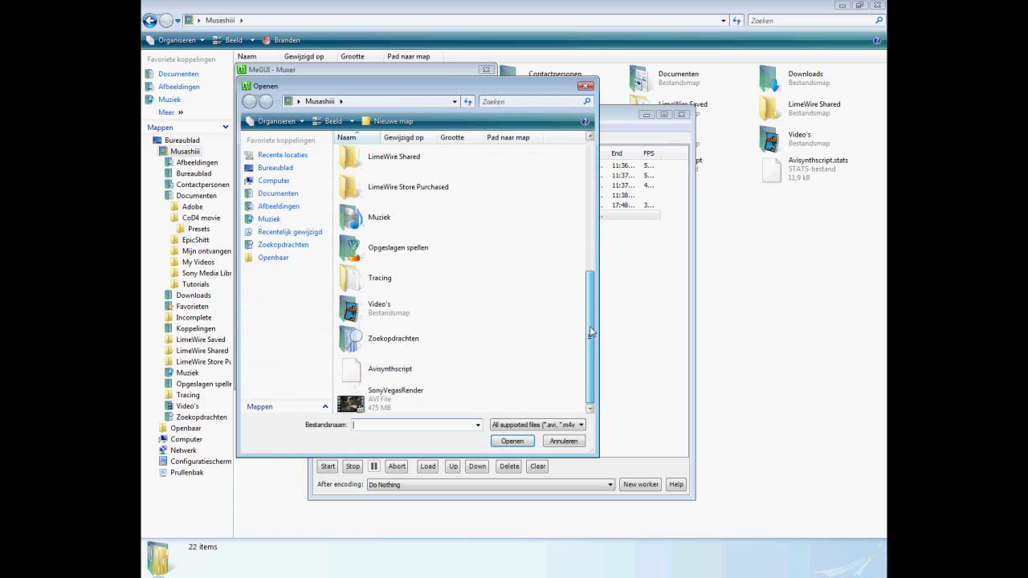
{"action": "left_click", "coordinate": [584, 87]}
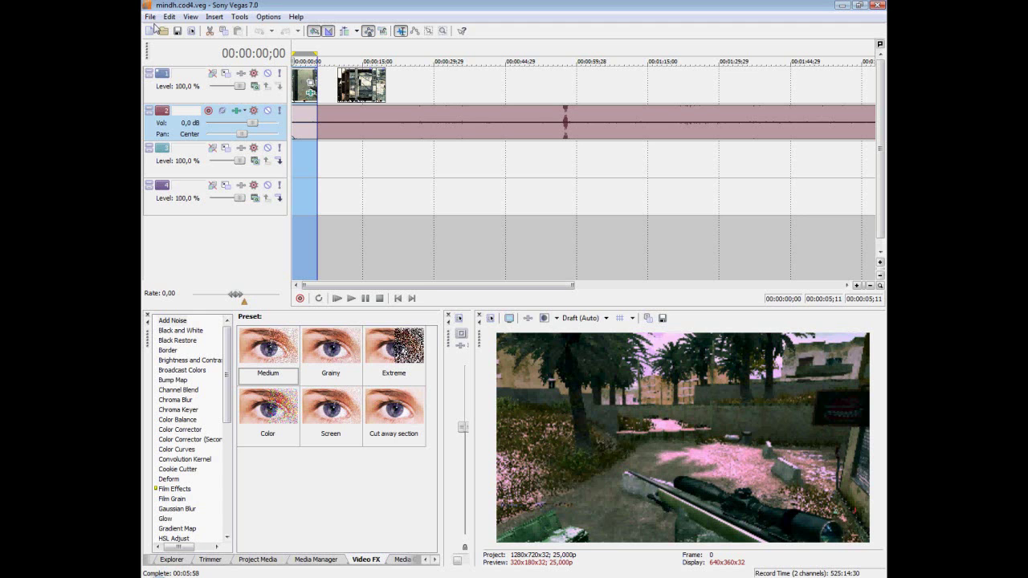
Render the Vegas project as MP3 Audio named asdfasd into the CoD4 movie folder
{"action": "key", "text": "Escape"}
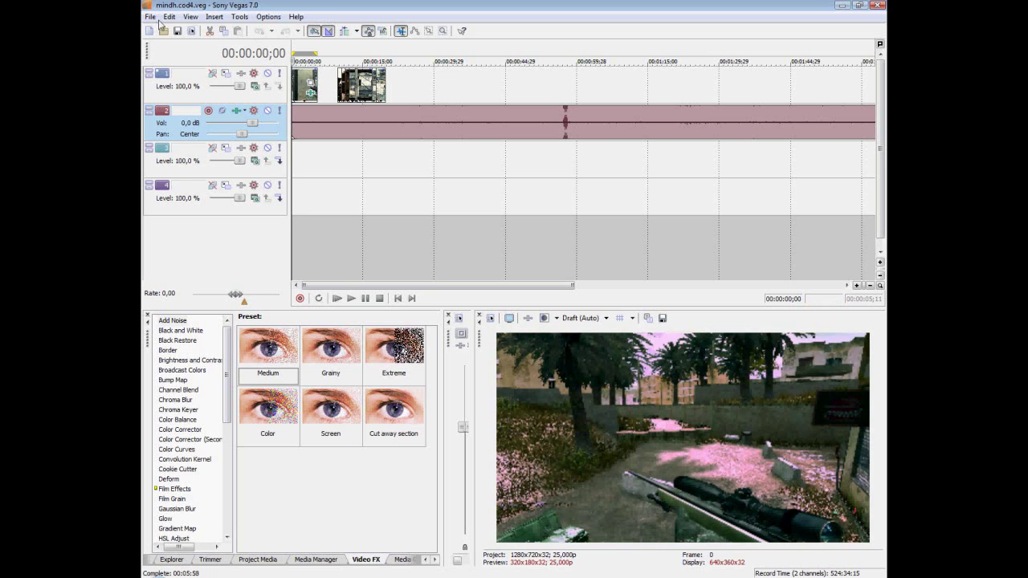
{"action": "left_click", "coordinate": [150, 16]}
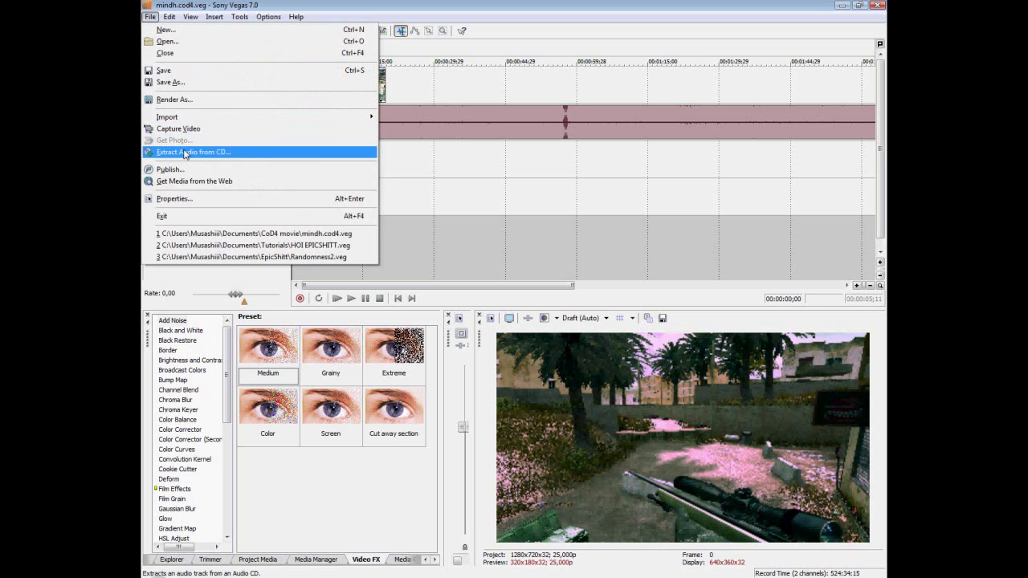
{"action": "left_click", "coordinate": [171, 98]}
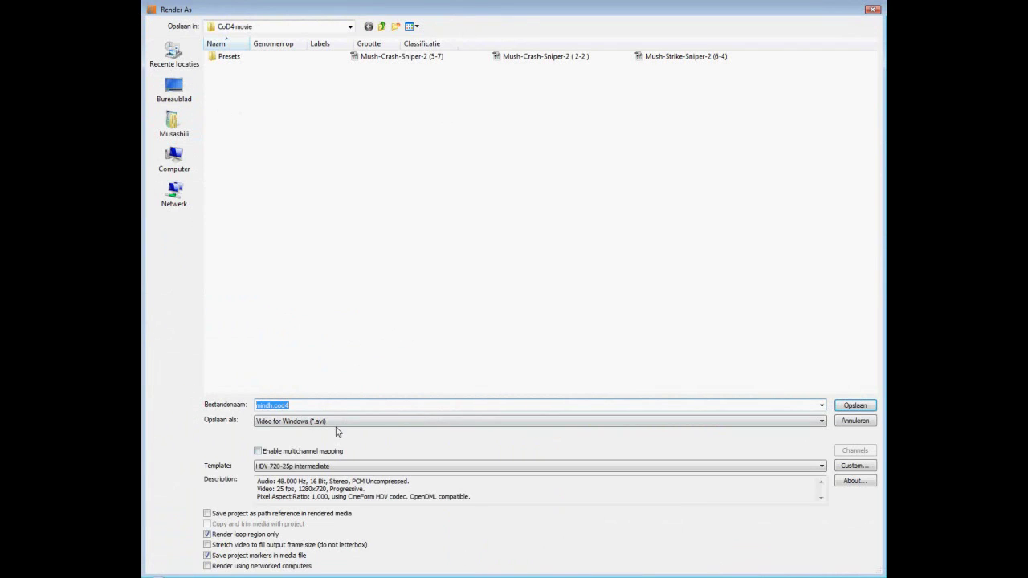
{"action": "left_click", "coordinate": [338, 421]}
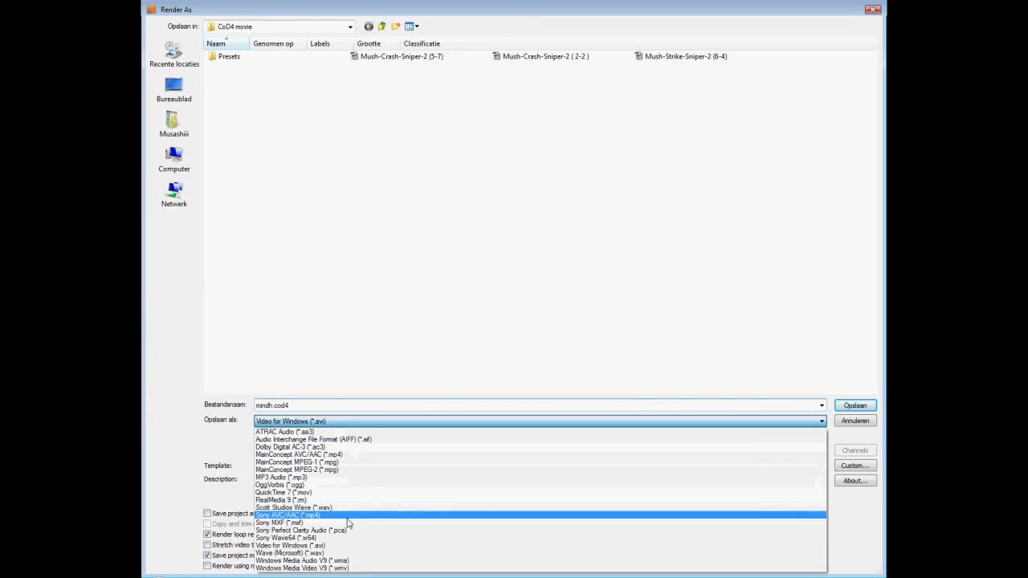
{"action": "left_click", "coordinate": [311, 478]}
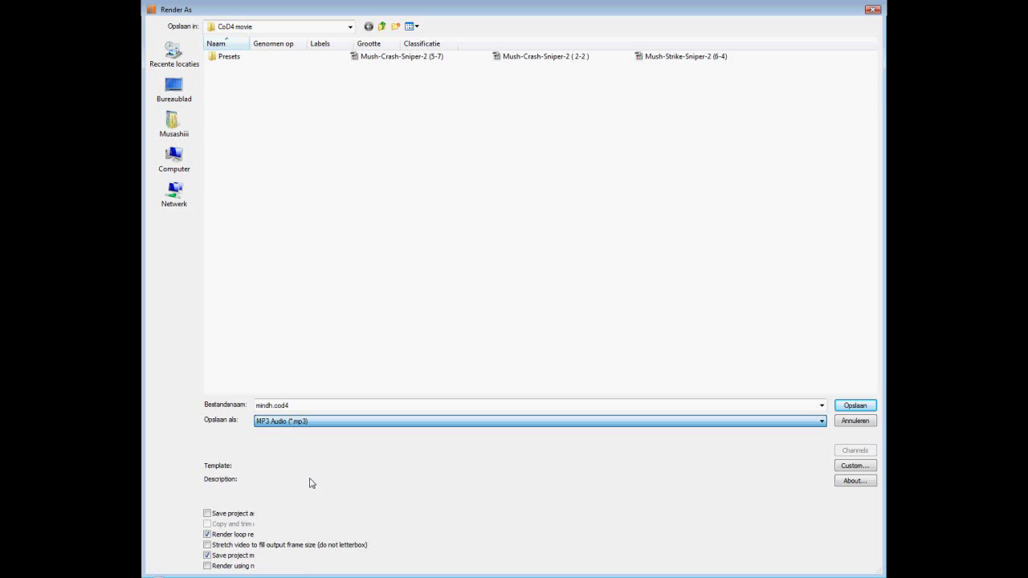
{"action": "double_click", "coordinate": [293, 408]}
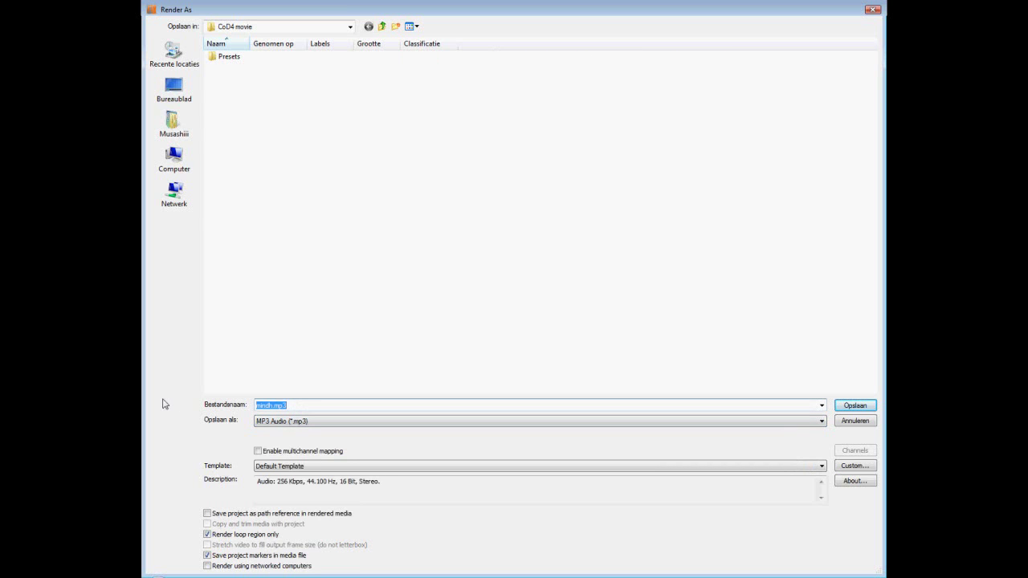
{"action": "type", "text": "asdfasd"}
{"action": "left_click", "coordinate": [853, 406]}
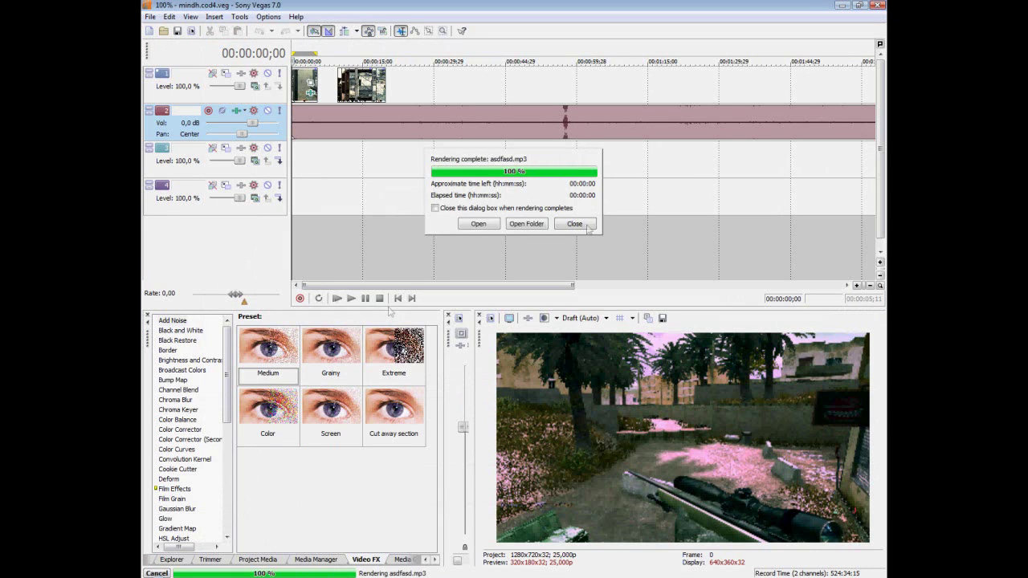
{"action": "left_click", "coordinate": [588, 227]}
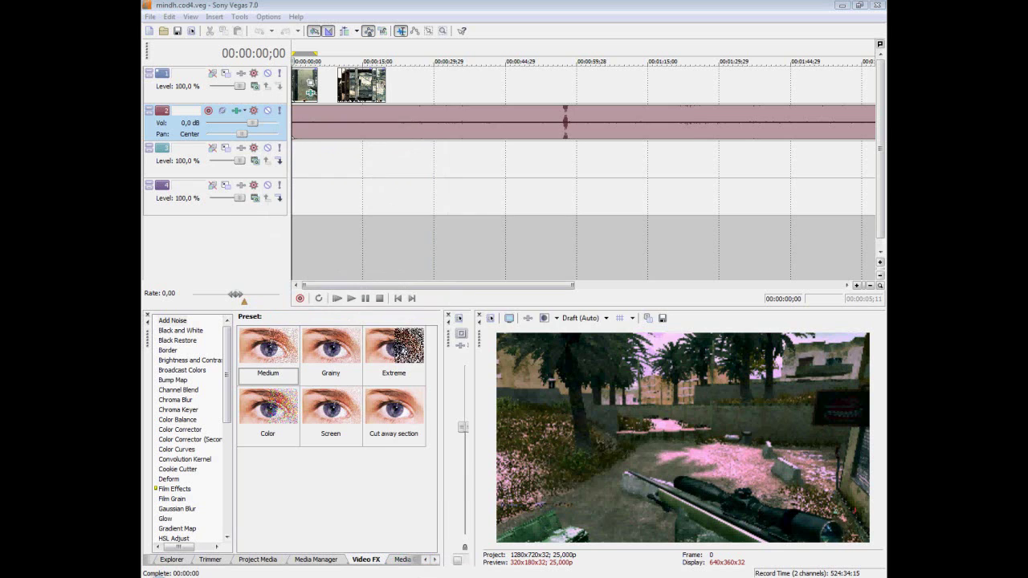
Set the muxer's Audio 1 input to Documenten\CoD4 movie\asdfasd.mp3, then cancel the muxer
{"action": "key", "text": "alt+Tab"}
{"action": "left_click_drag", "start_coordinate": [308, 76], "coordinate": [310, 90]}
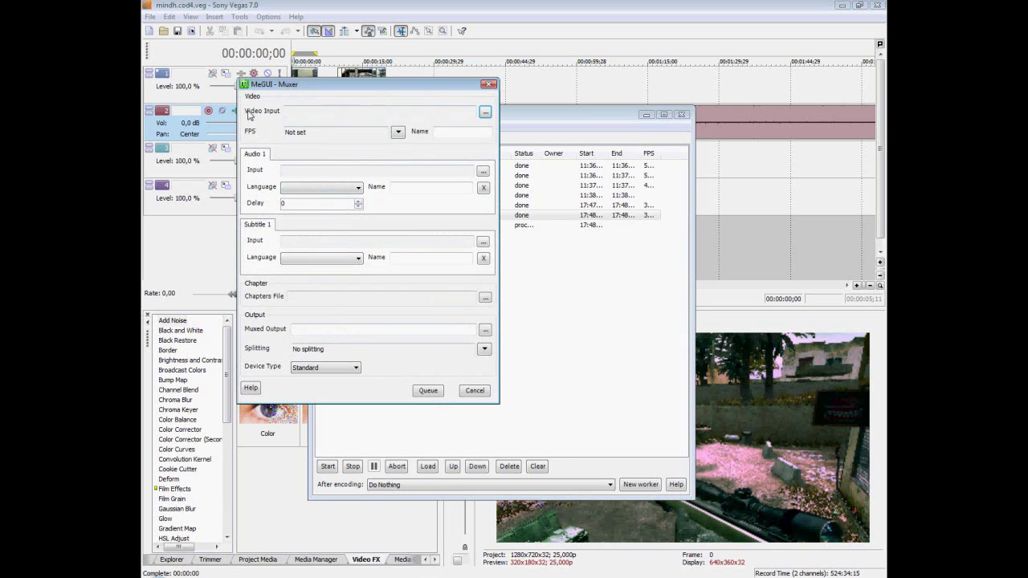
{"action": "left_click", "coordinate": [293, 172]}
{"action": "left_click", "coordinate": [483, 171]}
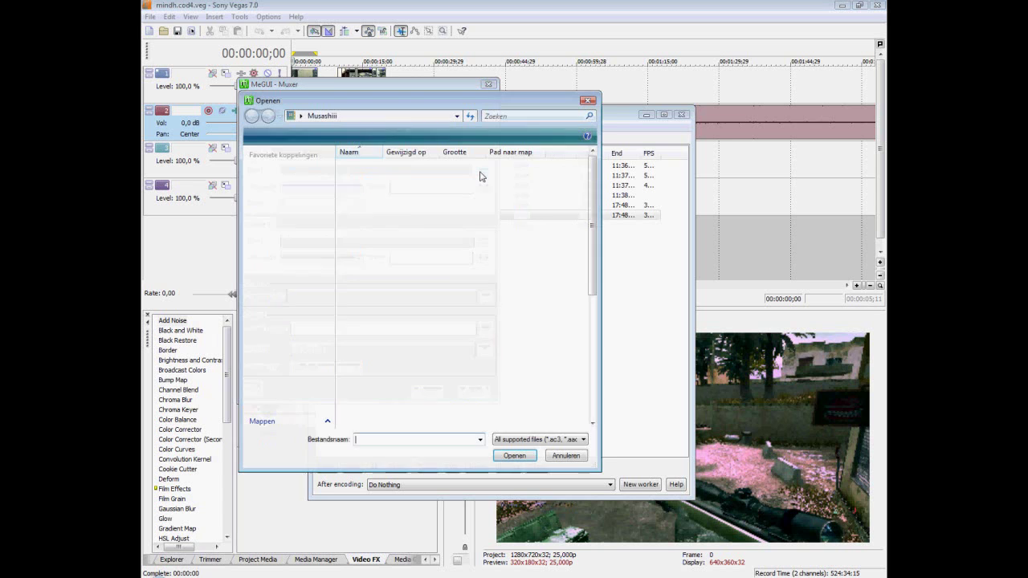
{"action": "scroll", "coordinate": [483, 241], "scroll_direction": "down", "scroll_amount": 5}
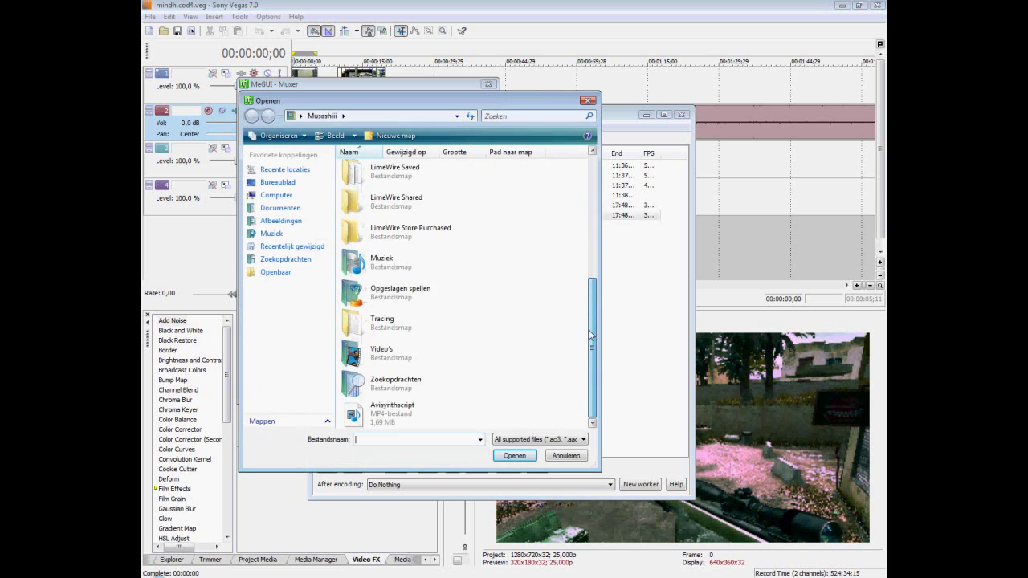
{"action": "scroll", "coordinate": [576, 358], "scroll_direction": "up", "scroll_amount": 5}
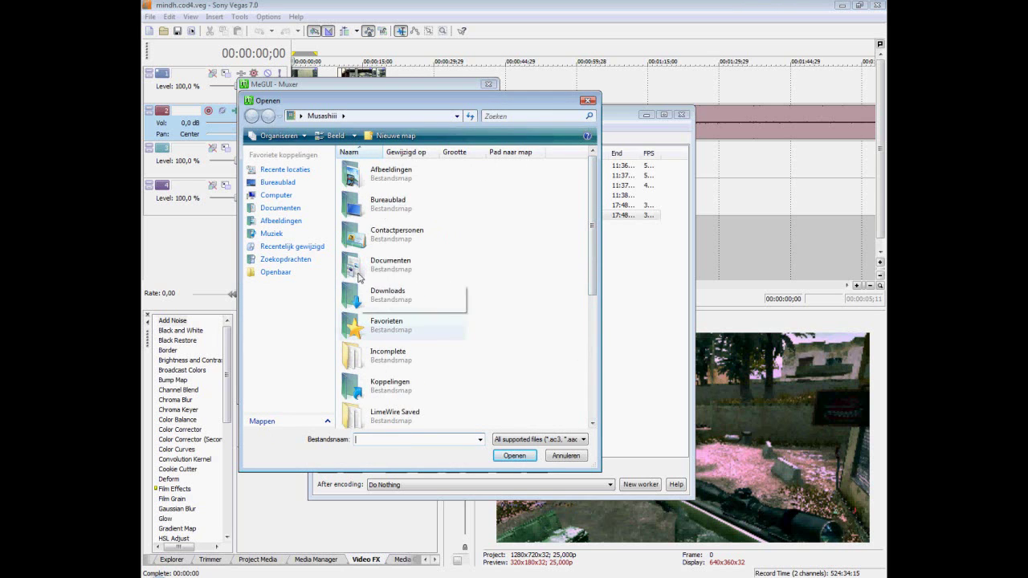
{"action": "double_click", "coordinate": [359, 265]}
{"action": "double_click", "coordinate": [370, 176]}
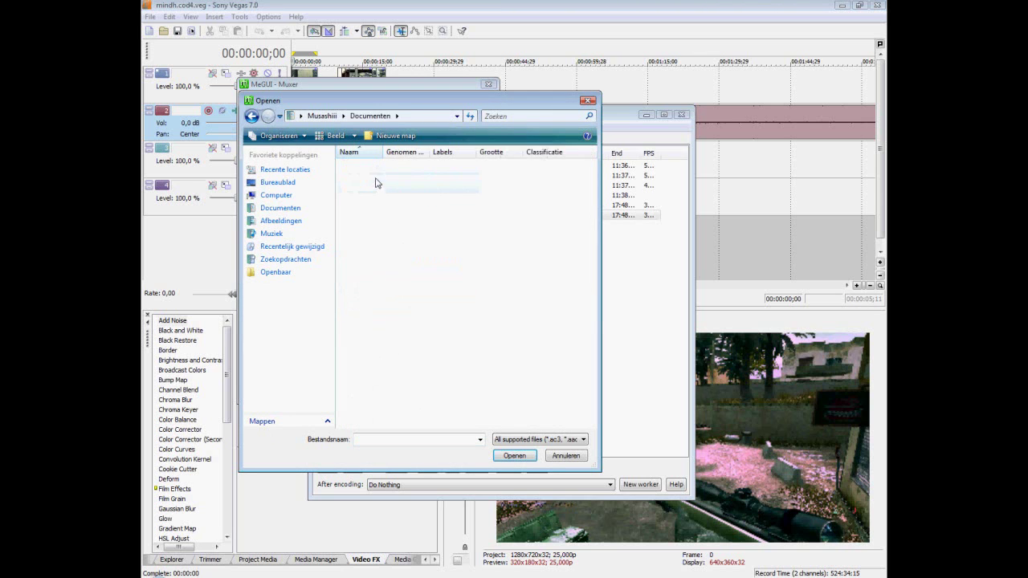
{"action": "double_click", "coordinate": [362, 177]}
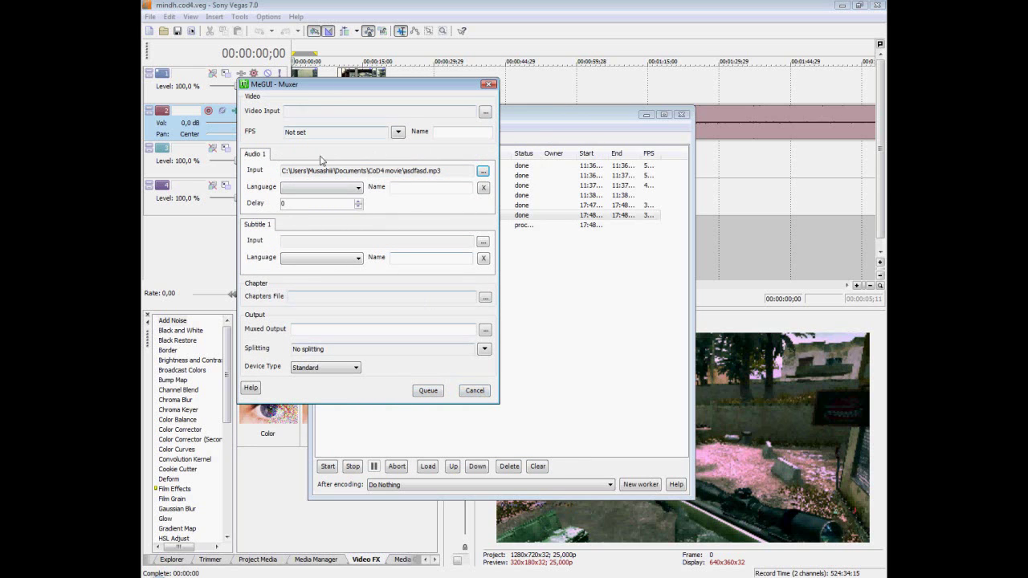
{"action": "left_click", "coordinate": [474, 392]}
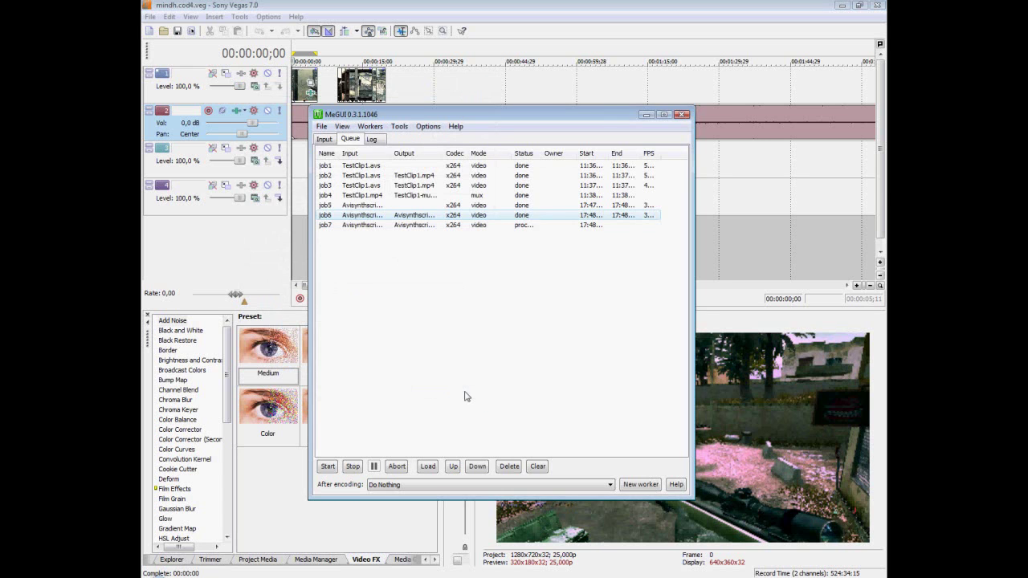
Inspect job5, job7 and job6 in the queue until all show done, then deselect
{"action": "left_click", "coordinate": [370, 241]}
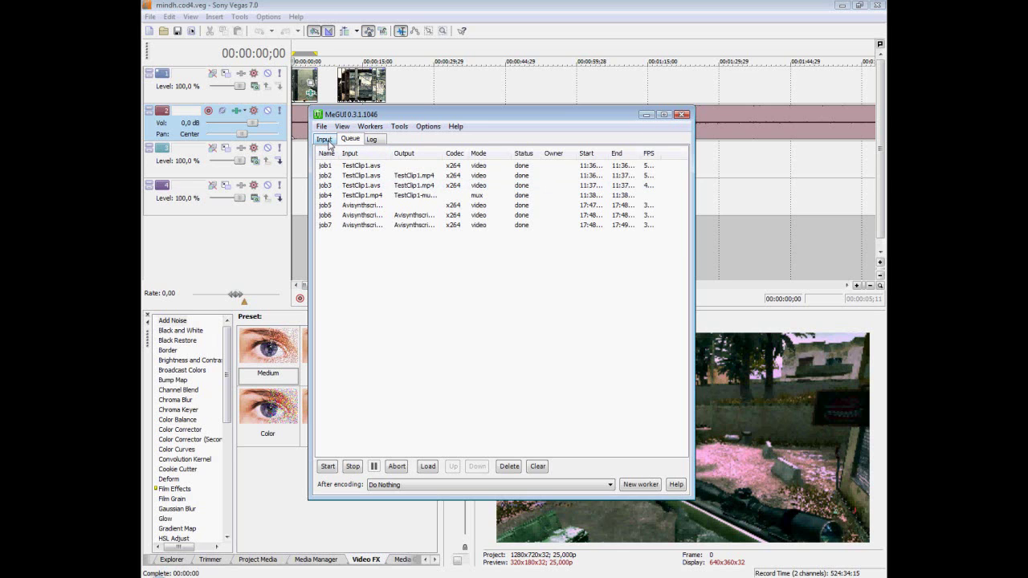
{"action": "left_click", "coordinate": [367, 207]}
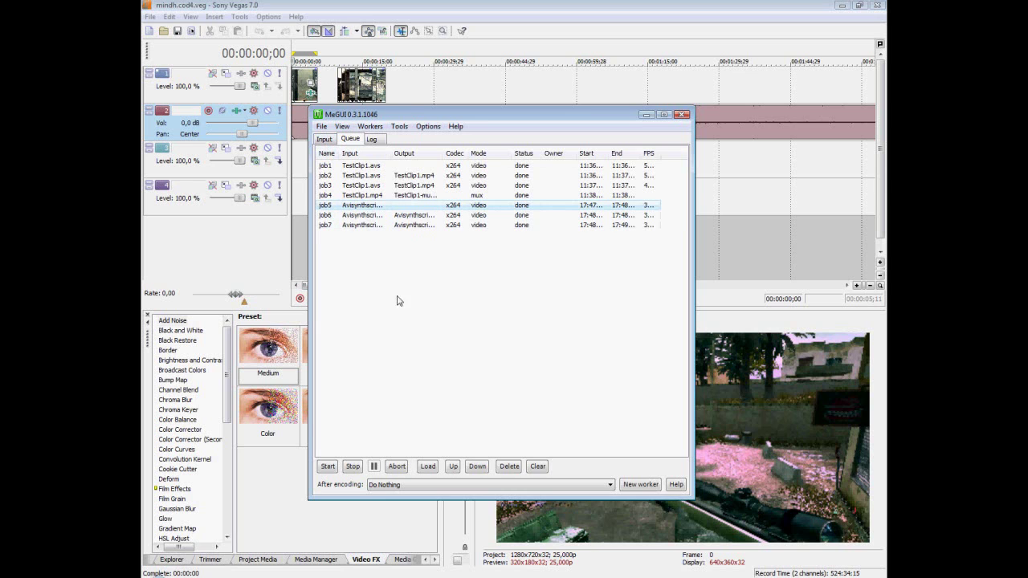
{"action": "left_click", "coordinate": [384, 225]}
{"action": "left_click", "coordinate": [376, 215]}
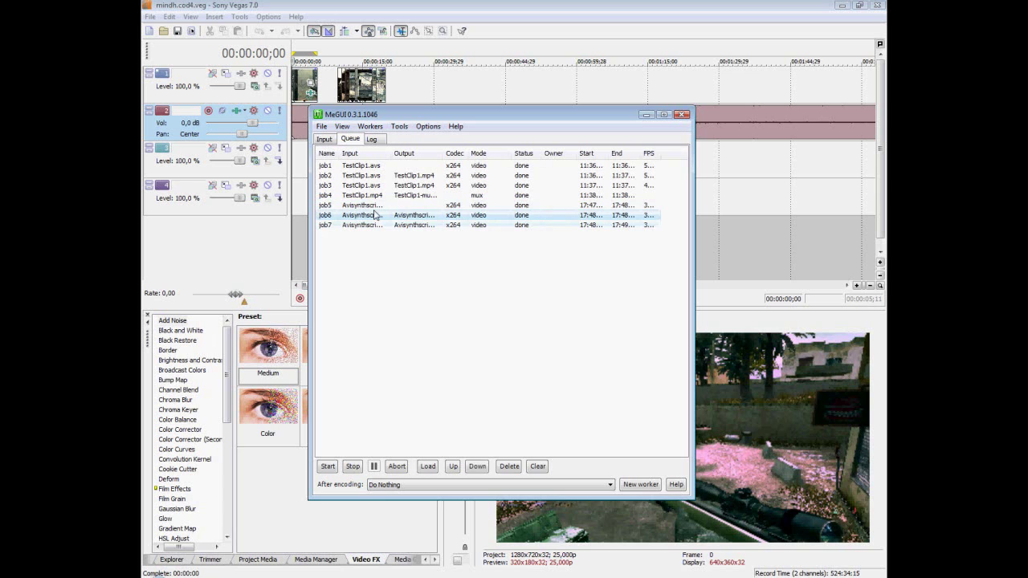
{"action": "left_click", "coordinate": [373, 207]}
{"action": "left_click", "coordinate": [413, 275]}
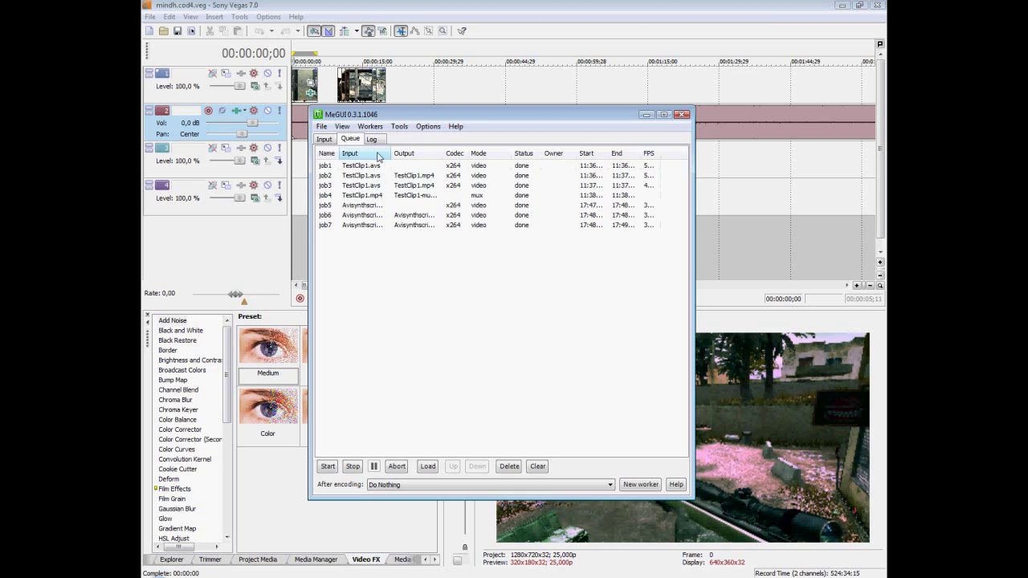
{"action": "left_click", "coordinate": [379, 127]}
{"action": "mouse_move", "coordinate": [399, 126]}
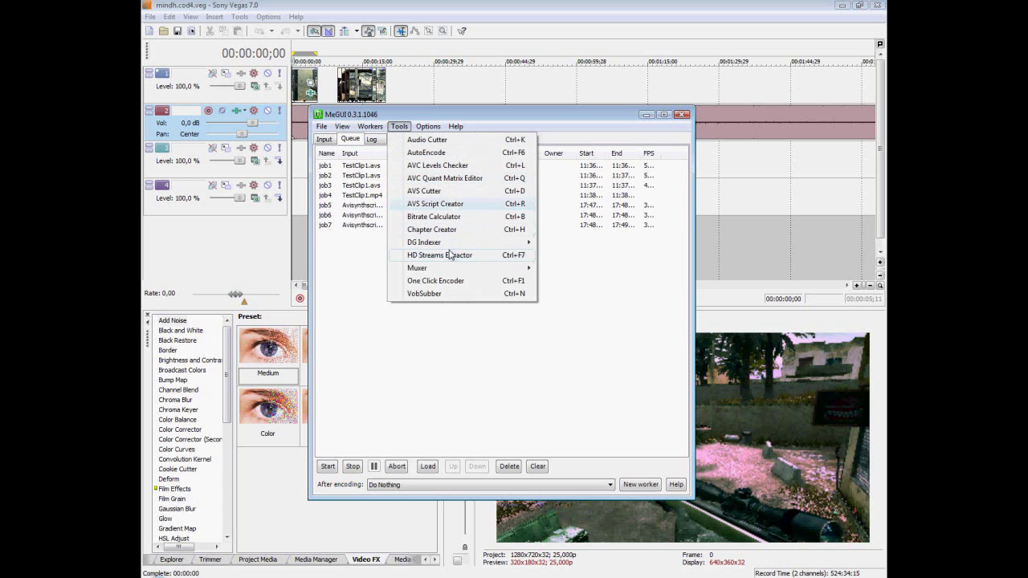
{"action": "left_click", "coordinate": [609, 271]}
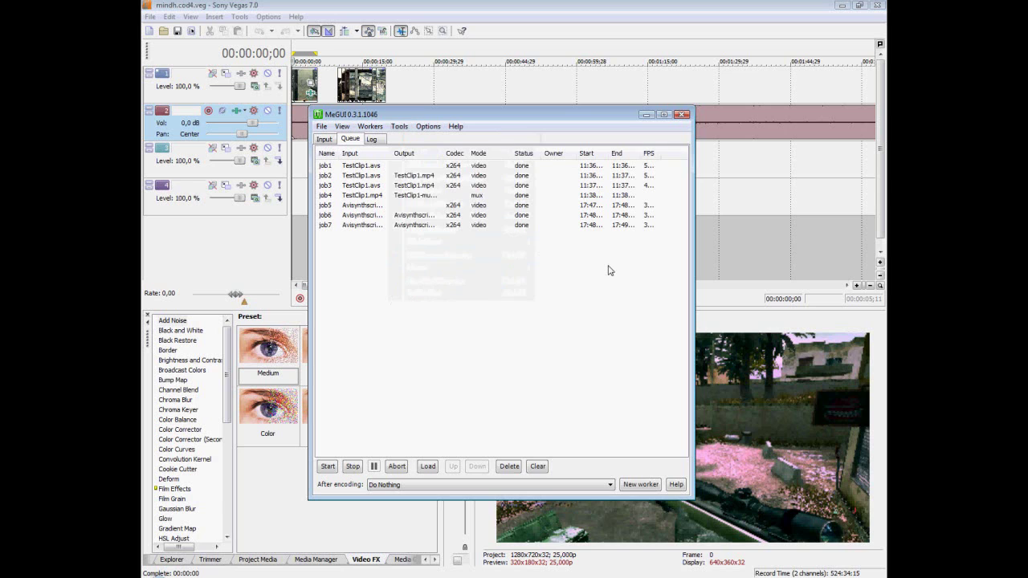